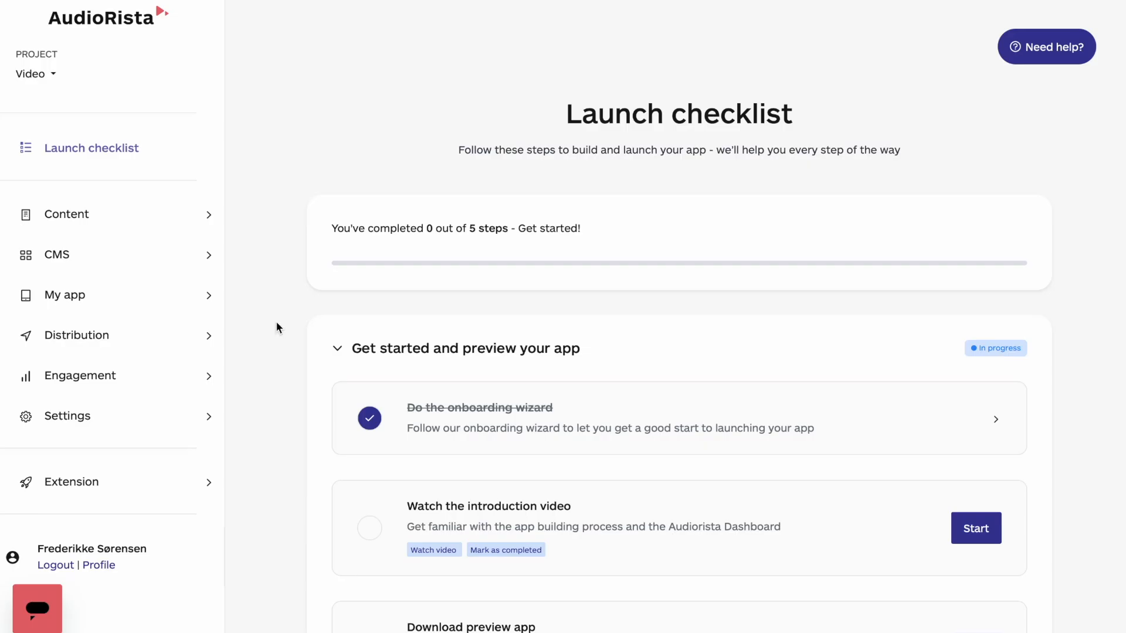
Open the CMS menu overview and look through its draft, published and previous menus.
click(183, 253)
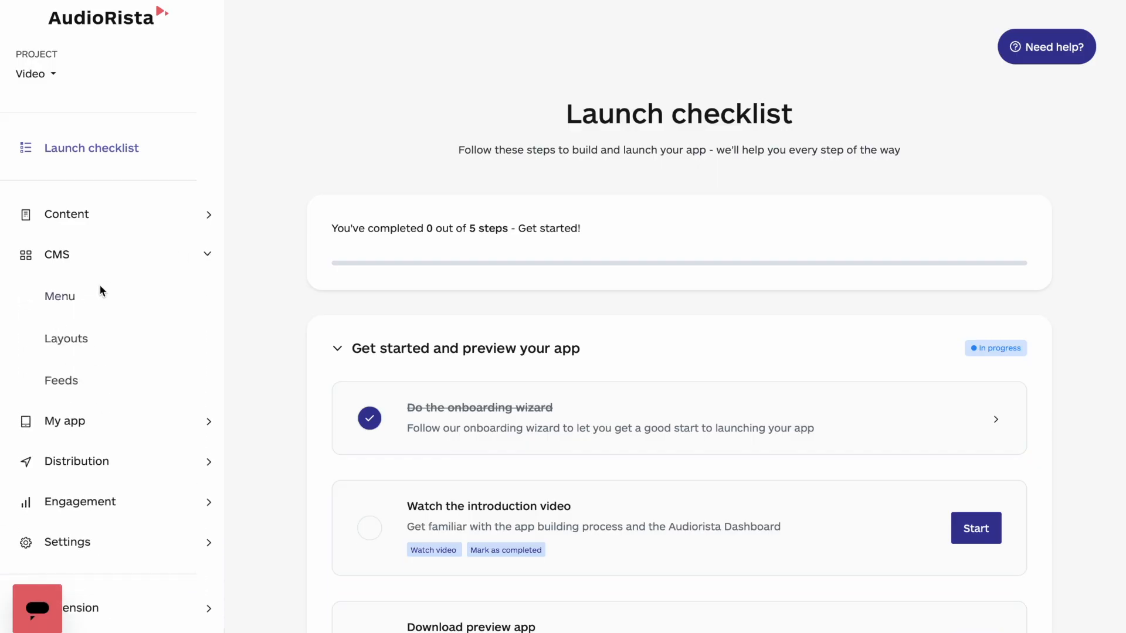
click(66, 299)
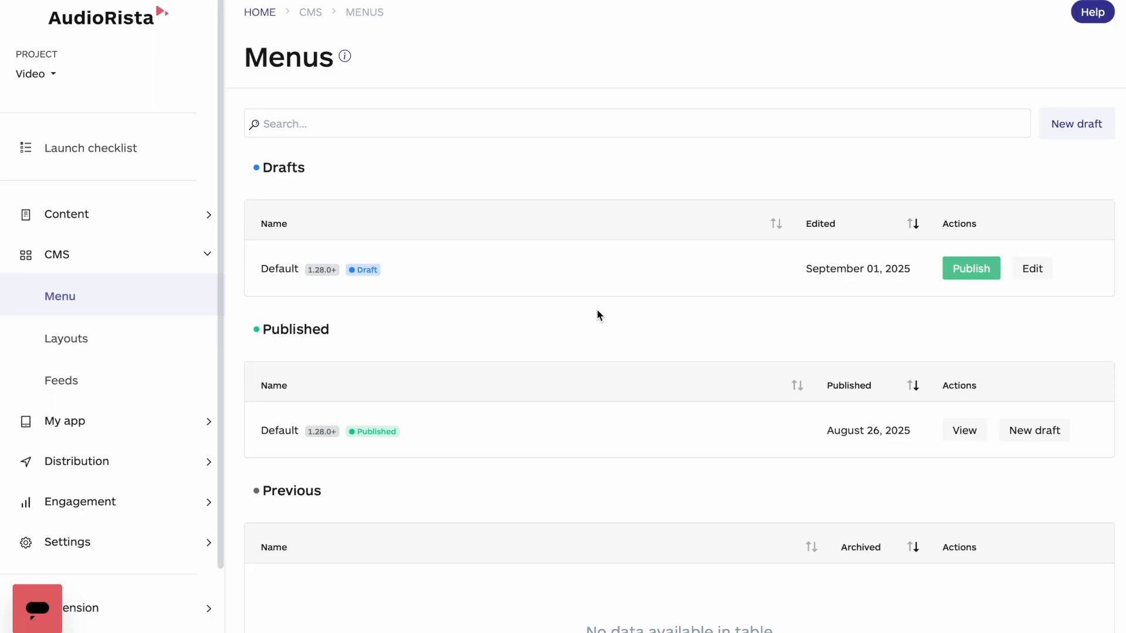
scroll(598, 311, down, 2)
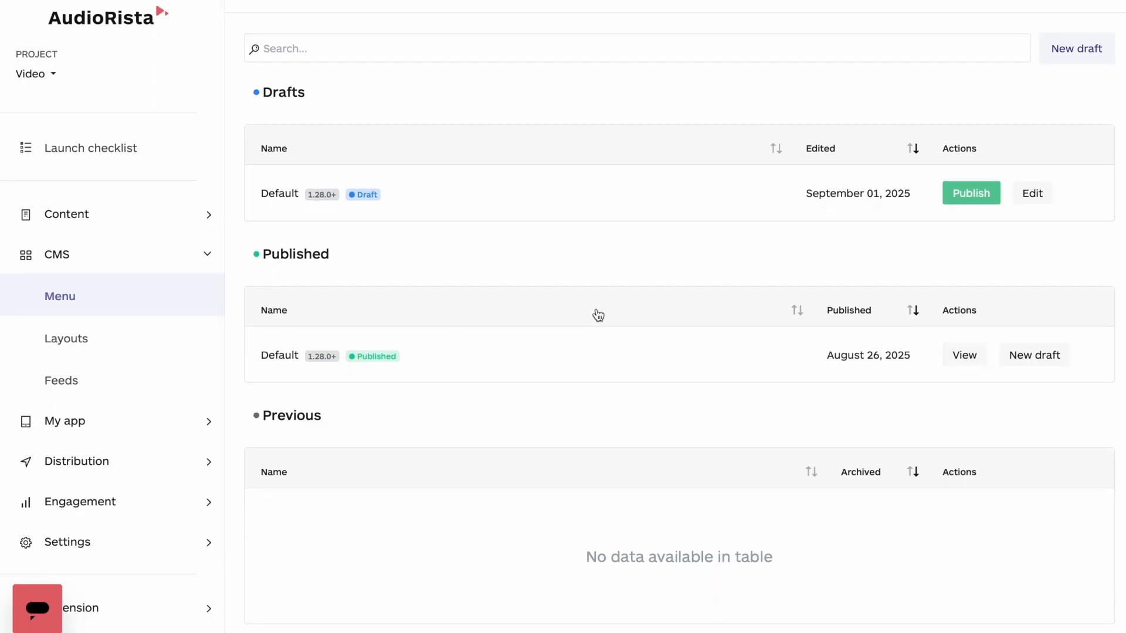
scroll(599, 315, down, 1)
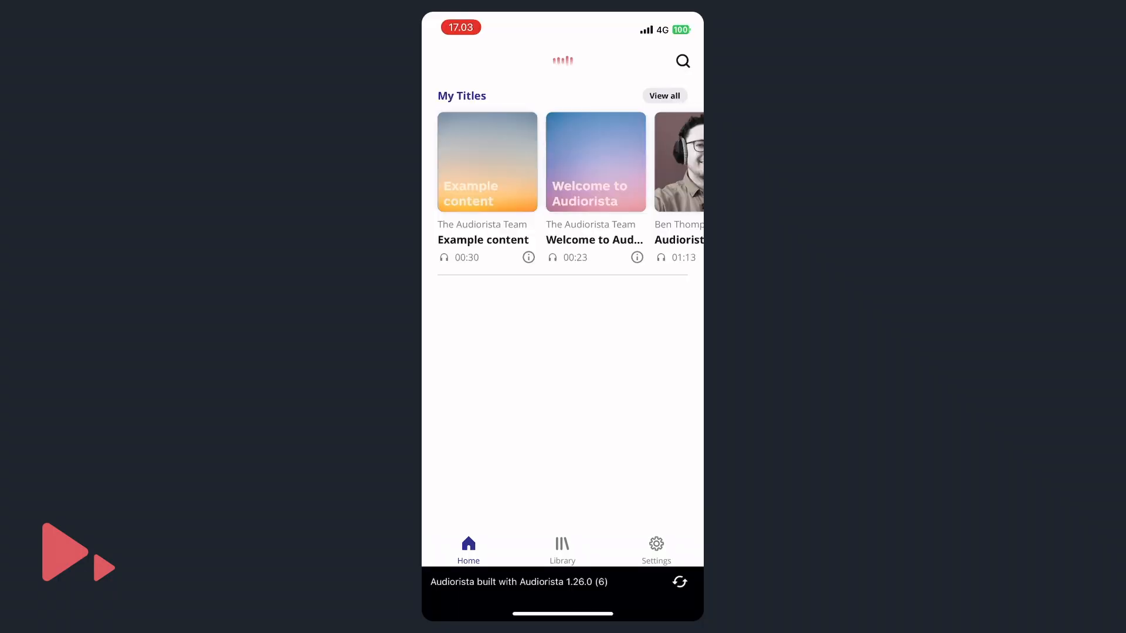
Switch to the mobile app preview and visit its Library and Settings tabs.
click(563, 550)
click(656, 550)
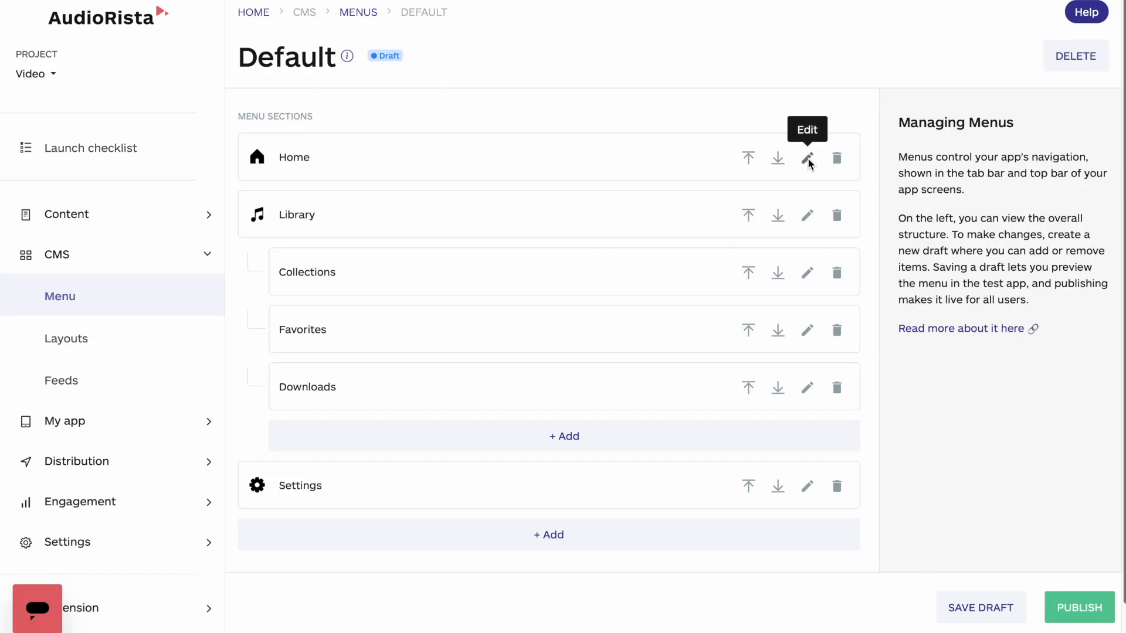
Open the Home section of the Default draft menu for editing and choose Home as its header label.
click(808, 159)
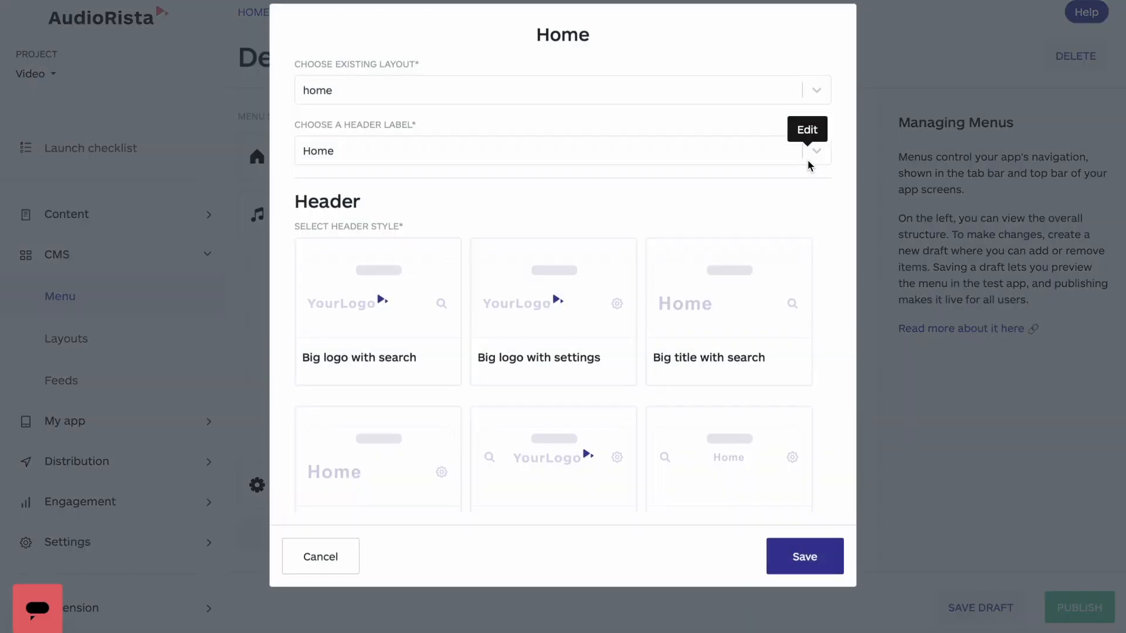
click(815, 101)
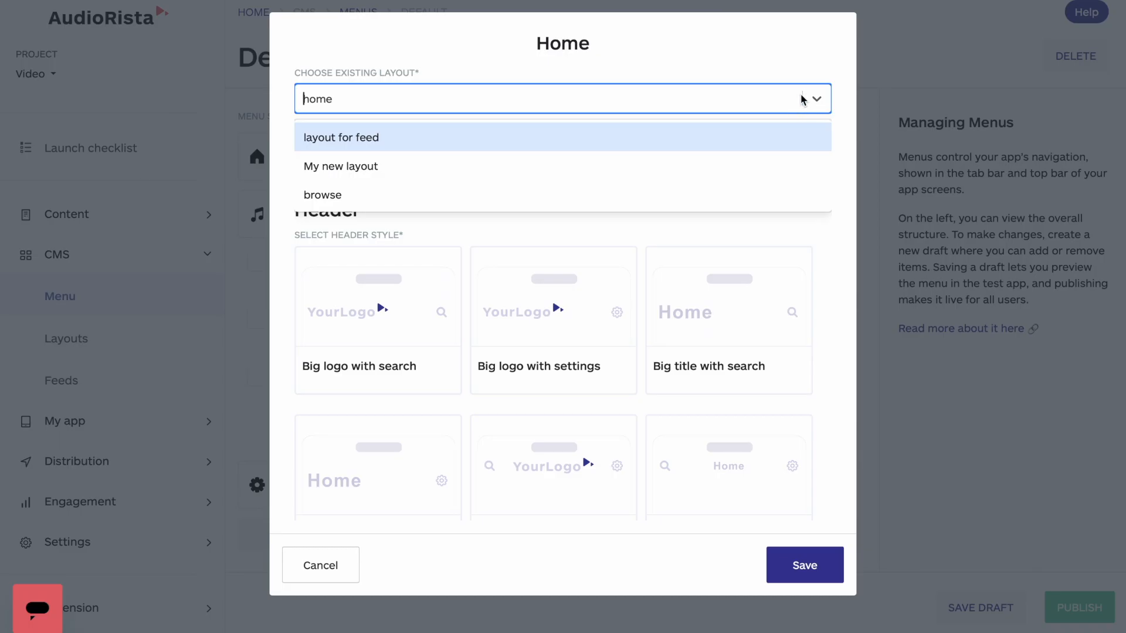
click(817, 103)
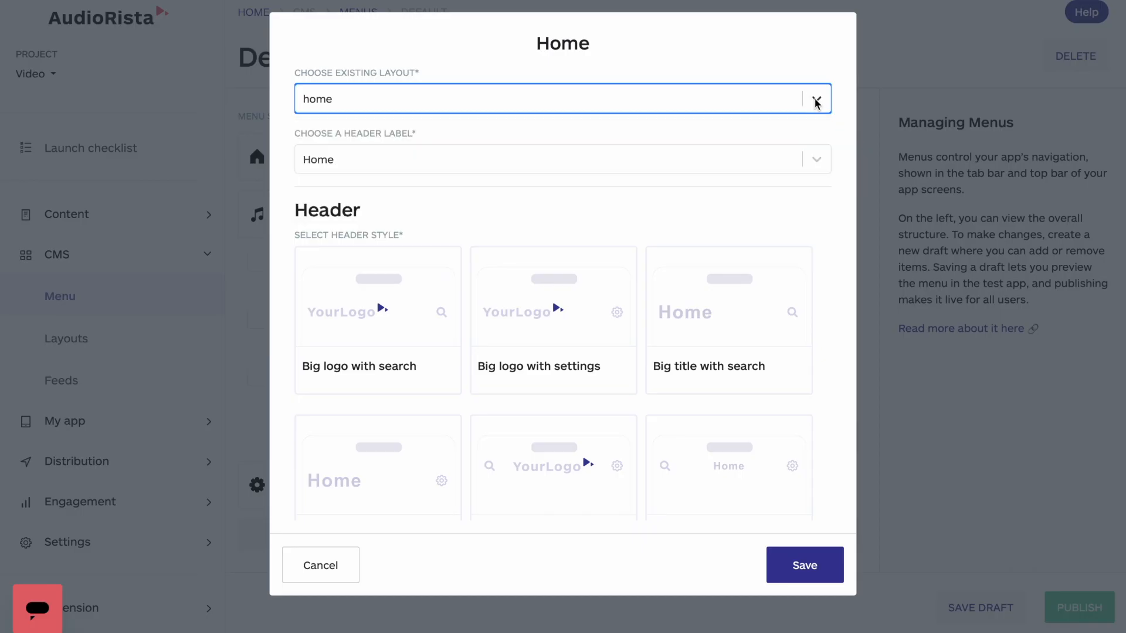
click(817, 160)
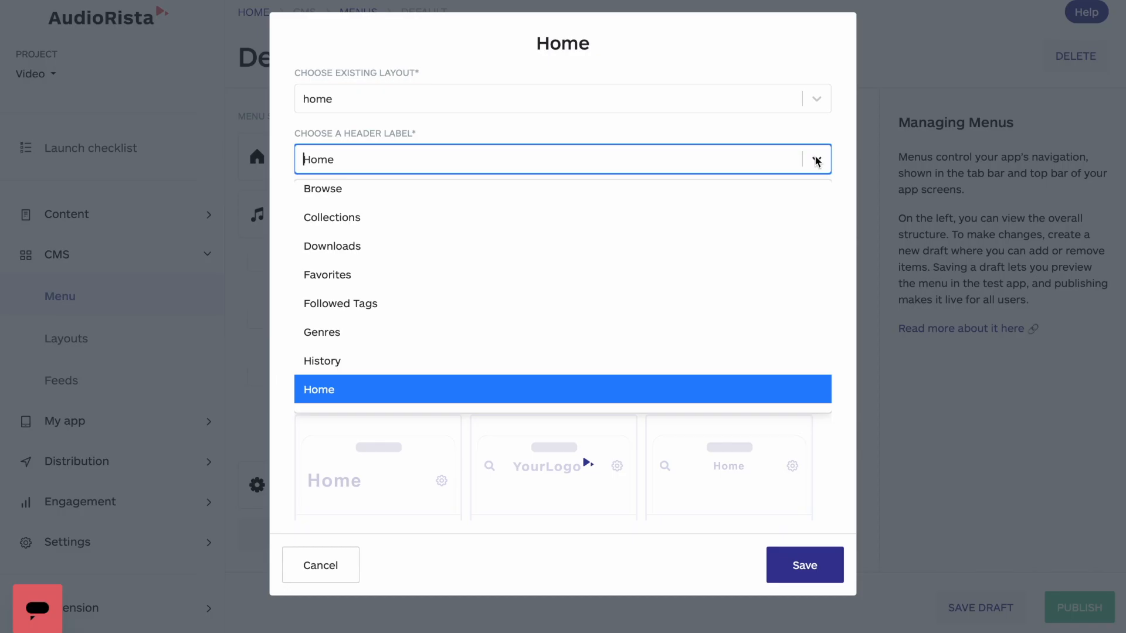
click(649, 389)
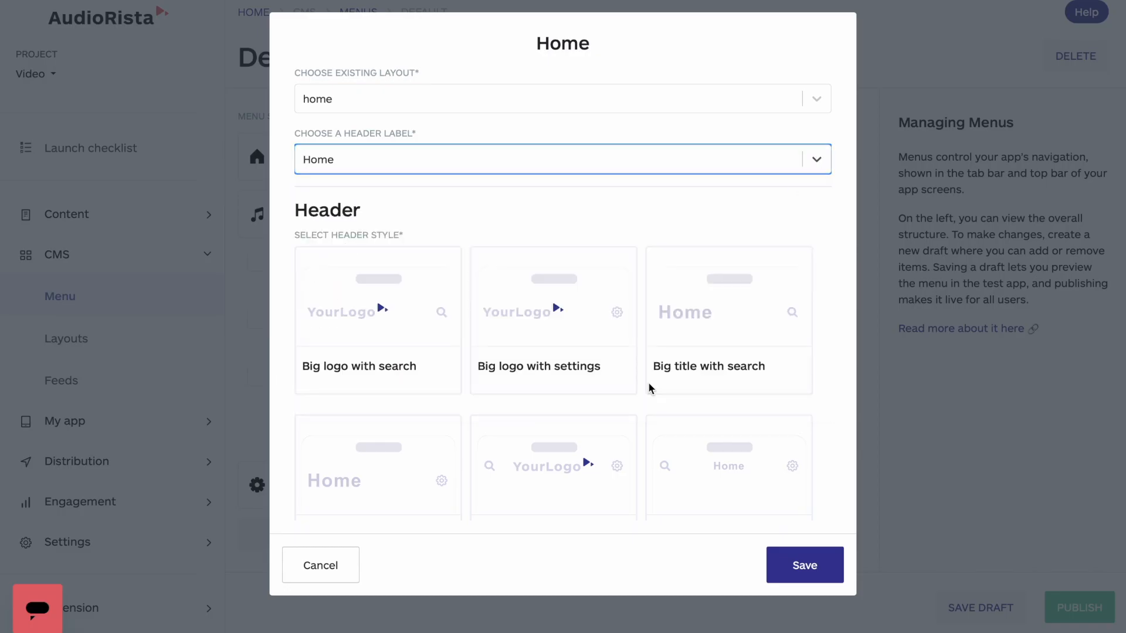
Choose Search as the right element of the Home section's custom header.
scroll(815, 413, down, 4)
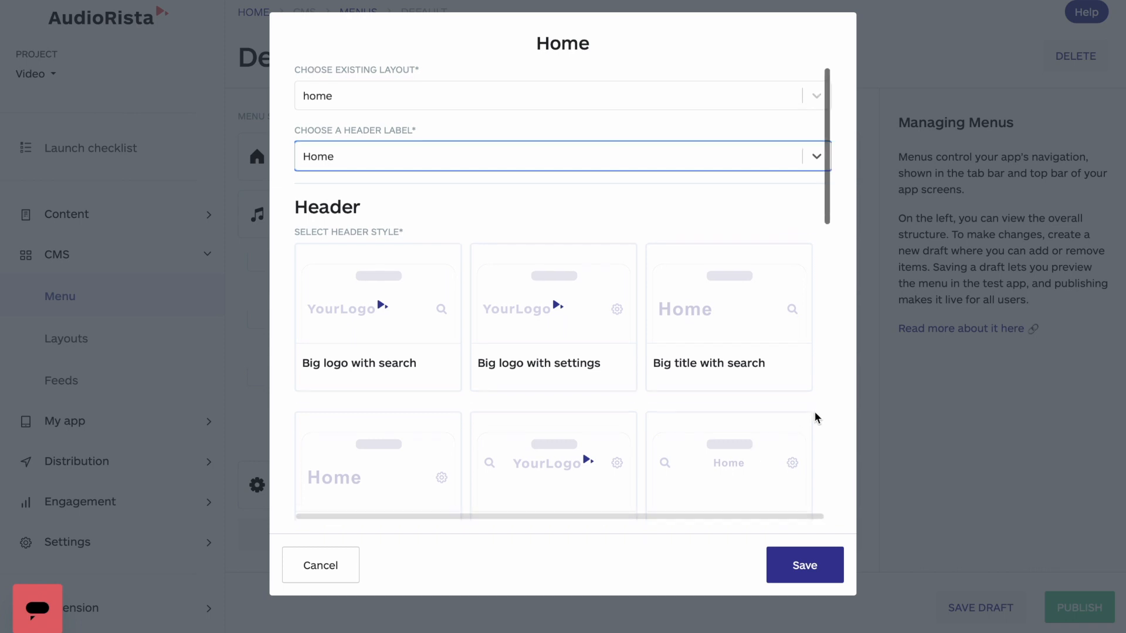
scroll(815, 412, down, 1)
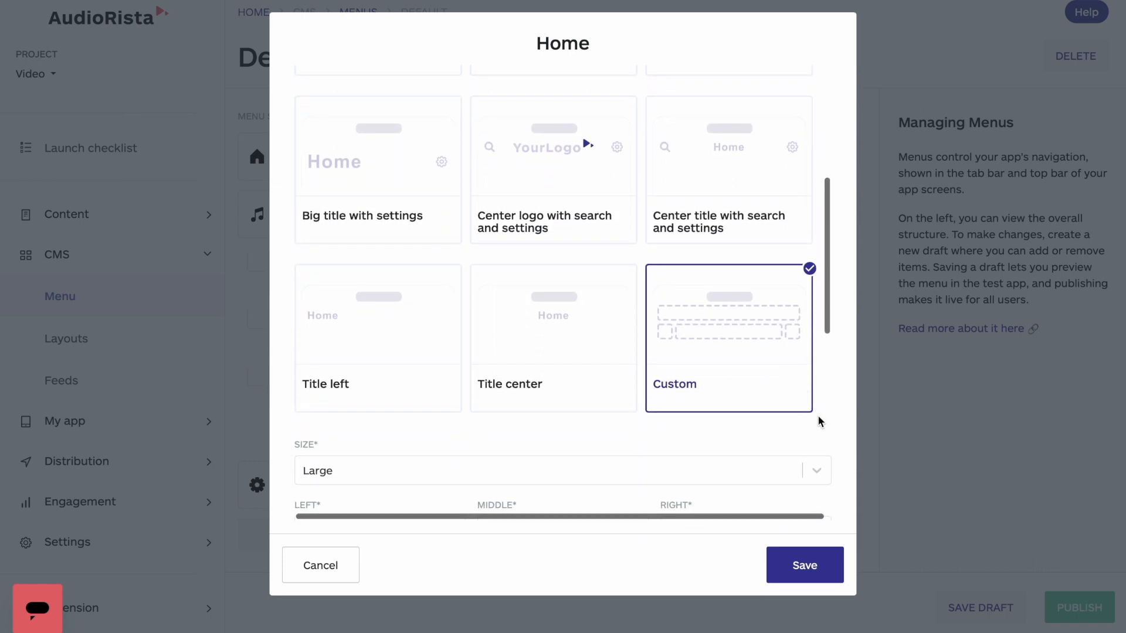
scroll(808, 425, down, 3)
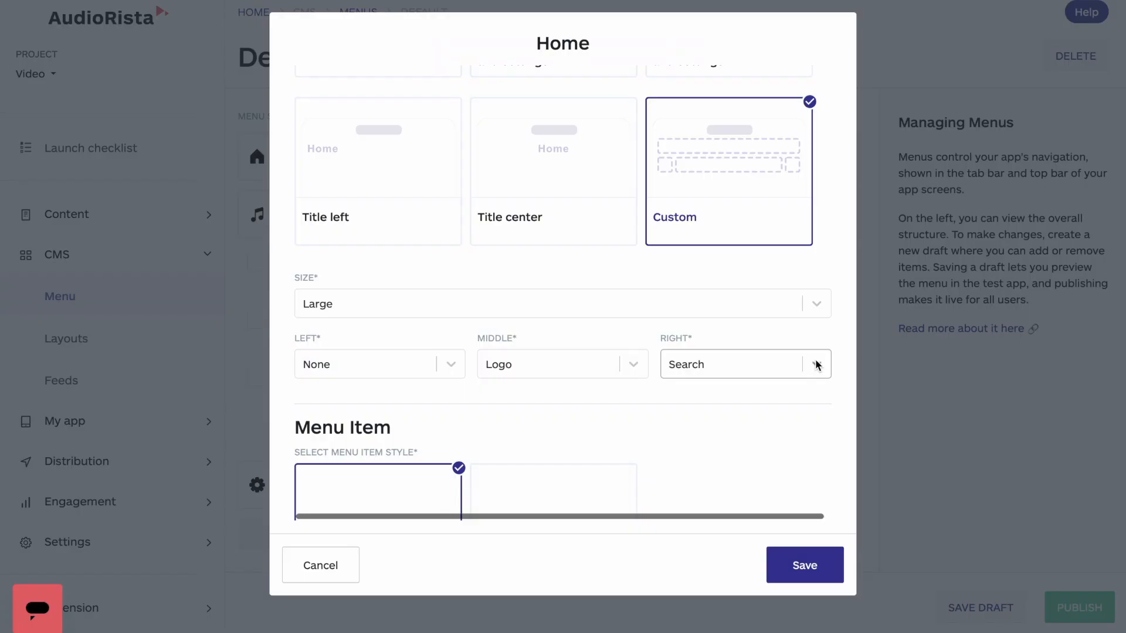
click(818, 367)
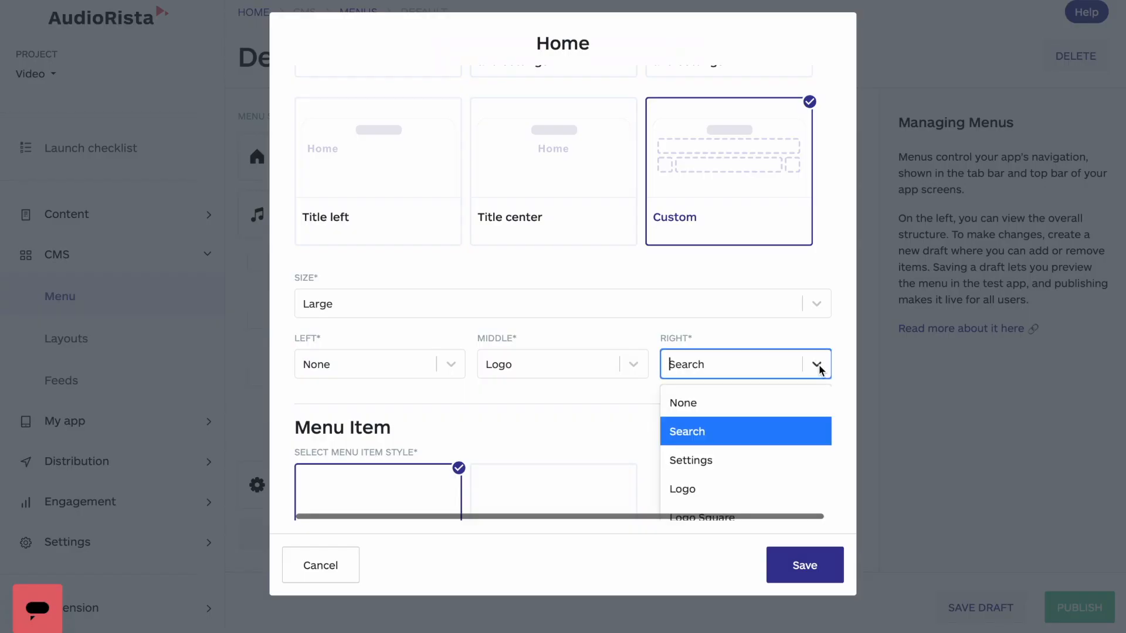
scroll(820, 369, down, 2)
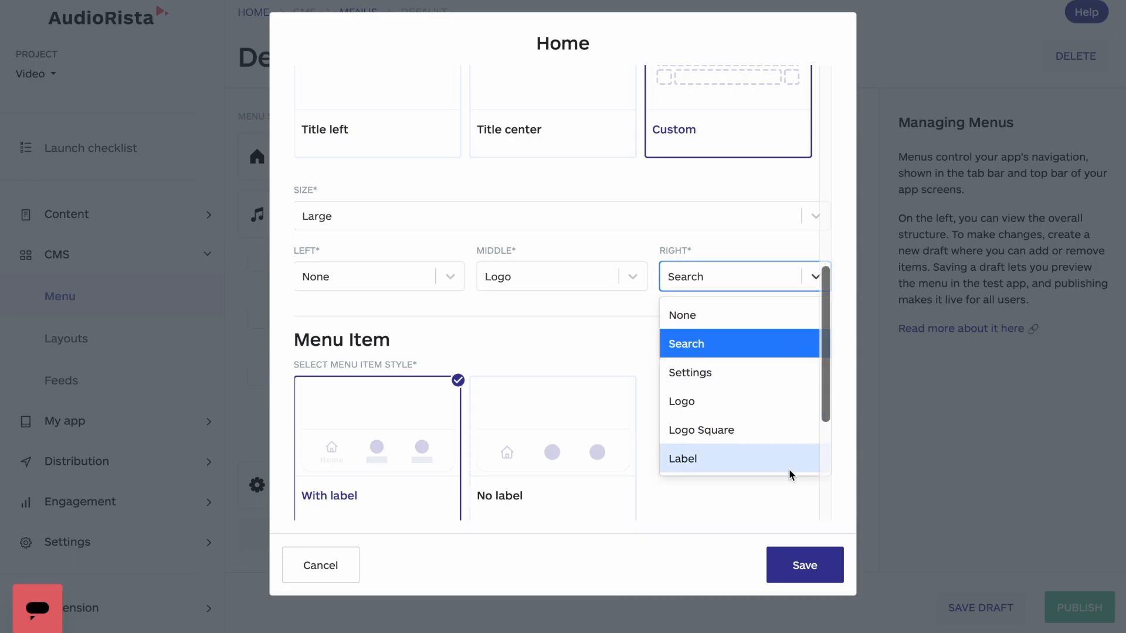
click(760, 345)
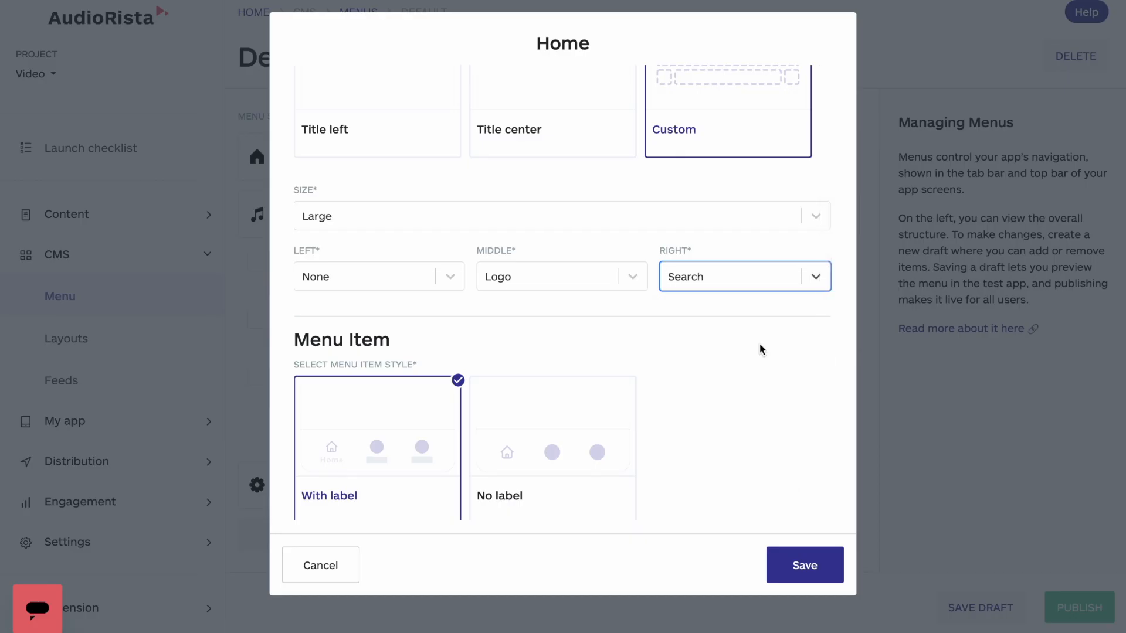
Choose Home as the menu item label and save the Home section.
scroll(760, 344, down, 3)
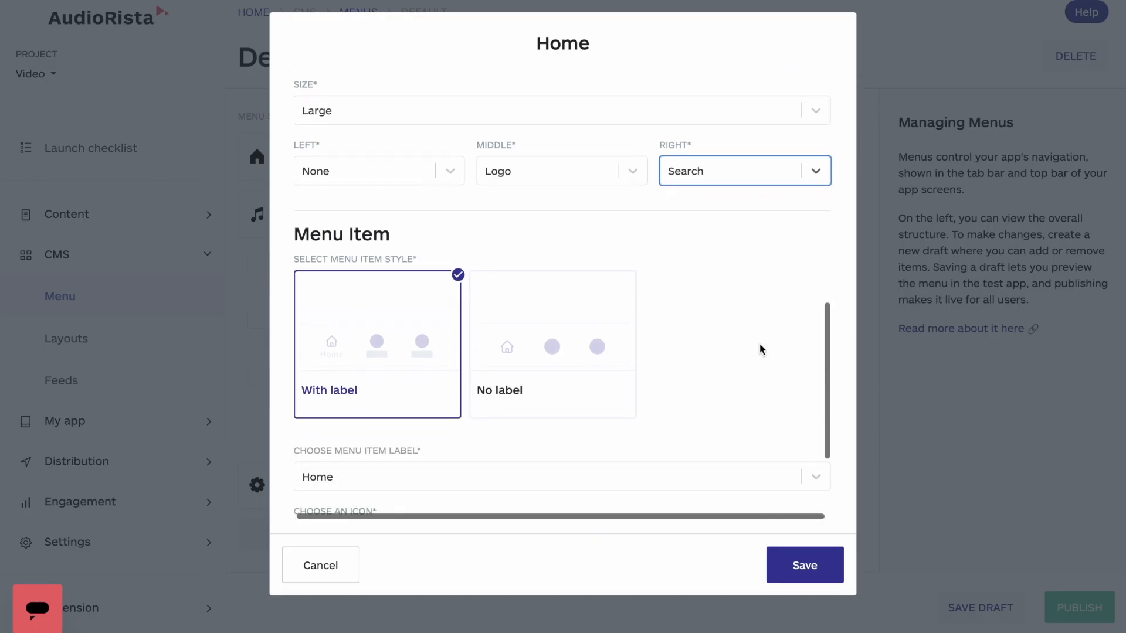
scroll(760, 346, down, 2)
scroll(759, 346, down, 1)
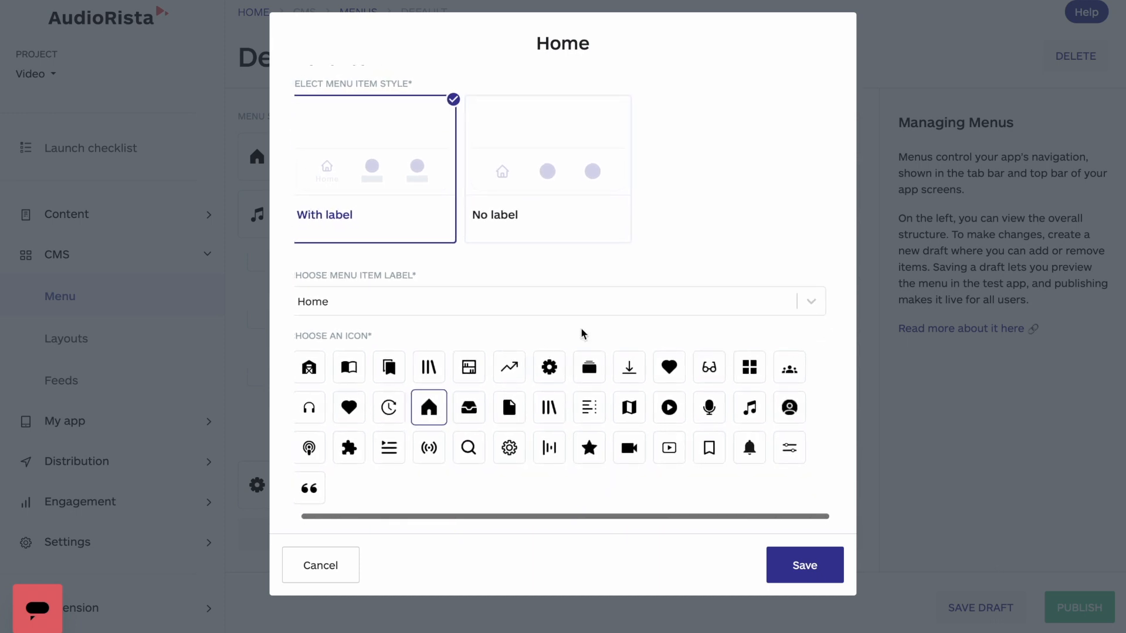
click(802, 310)
scroll(704, 385, down, 2)
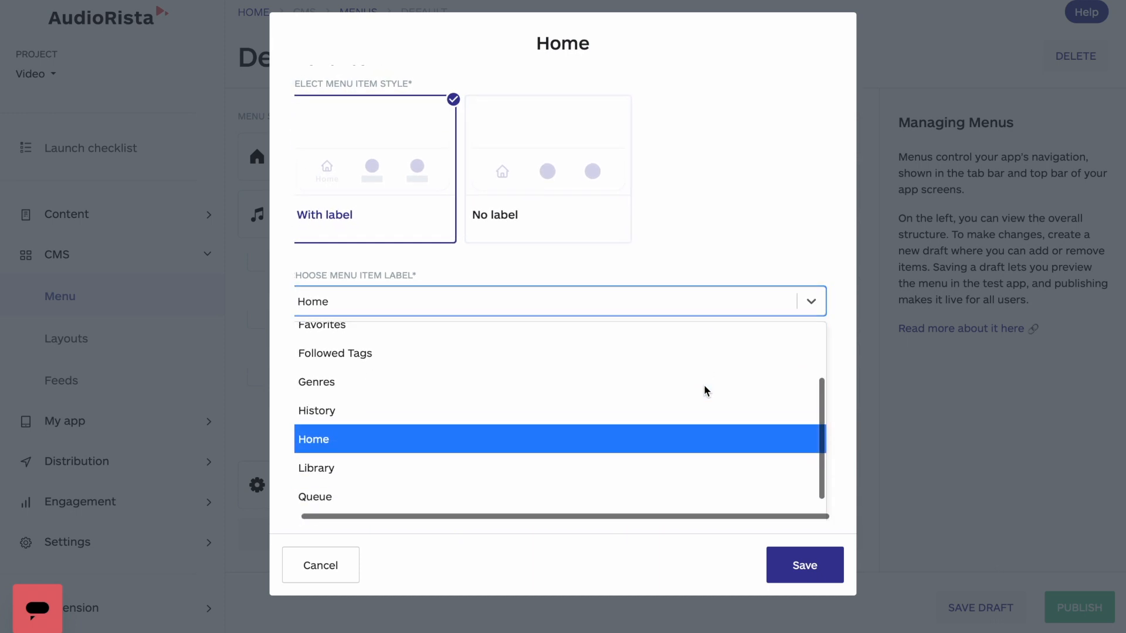
click(557, 442)
click(805, 567)
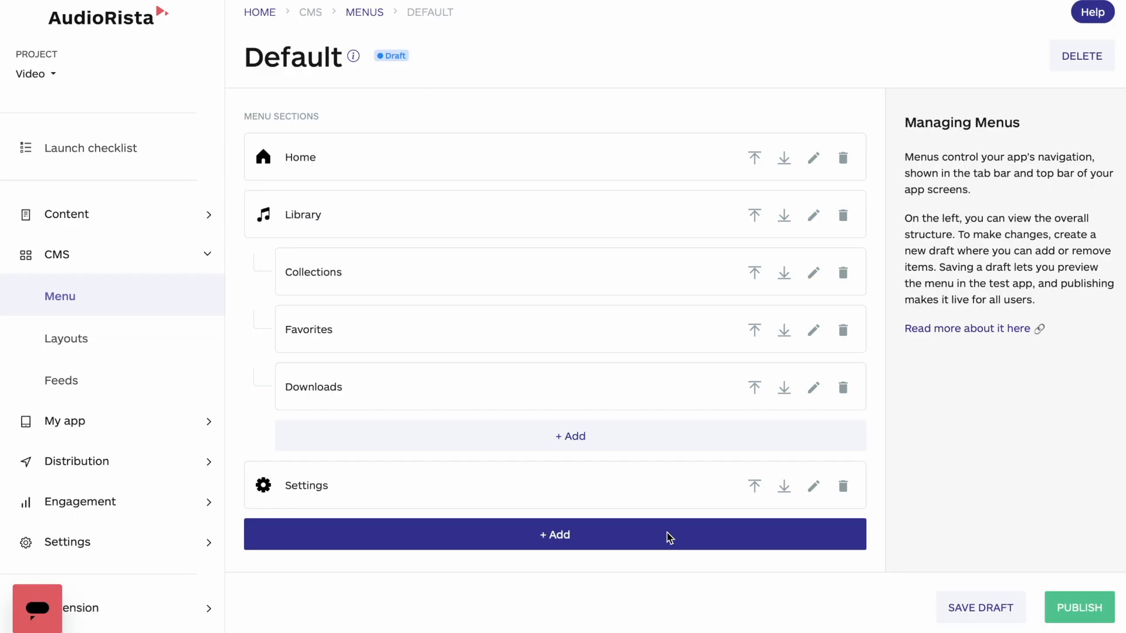
Add a new top-level menu section of the Feed type to the Default draft.
click(584, 542)
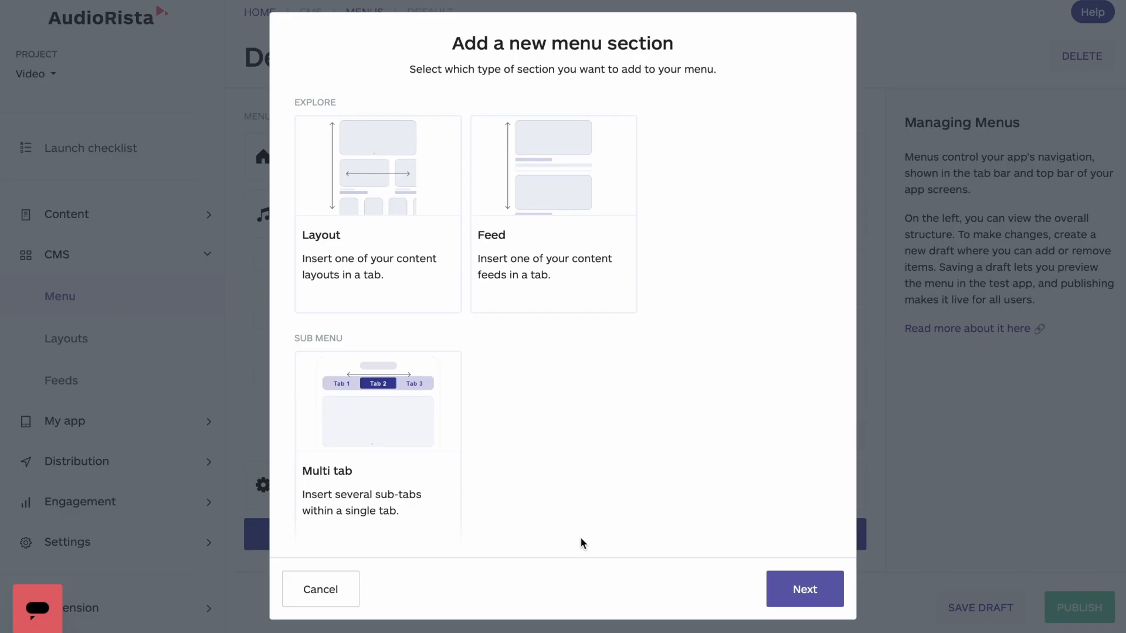
click(586, 237)
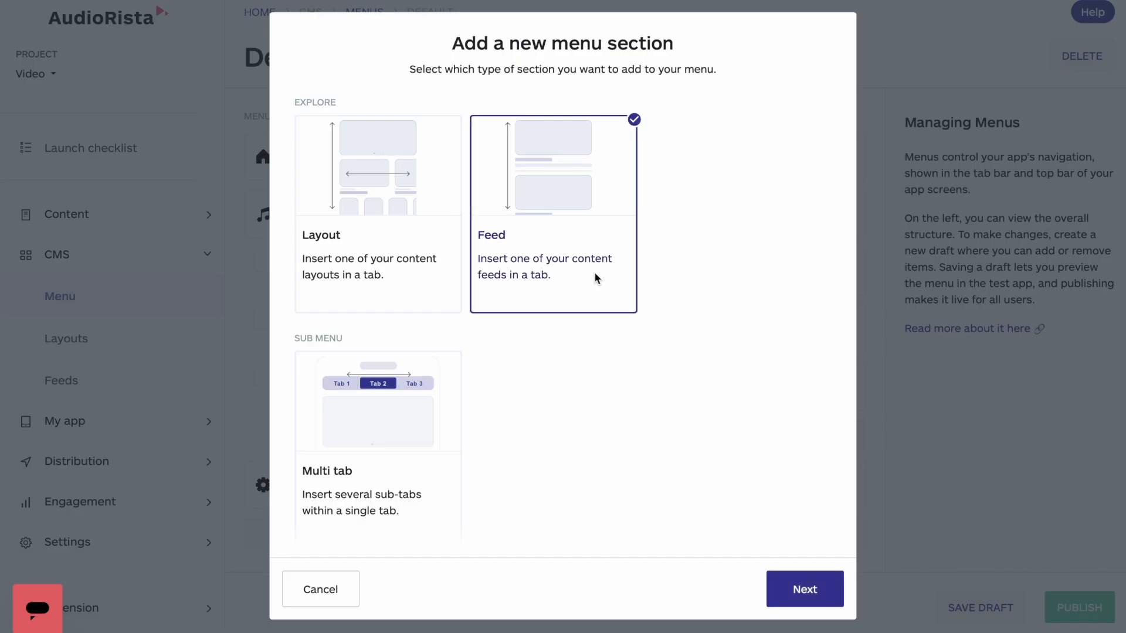
click(811, 598)
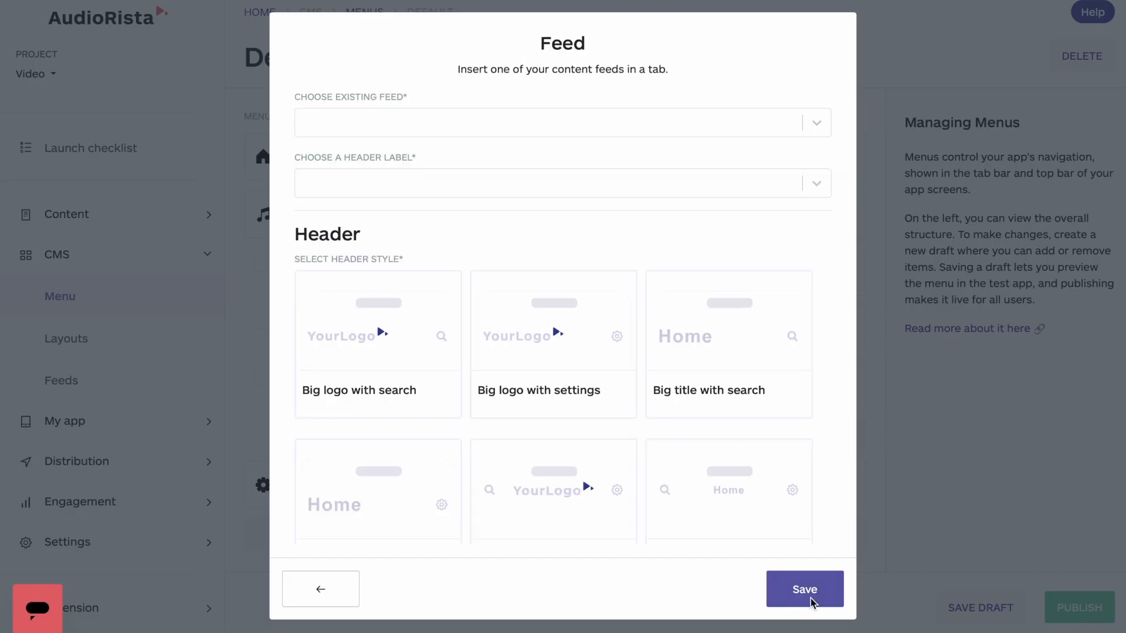
Select My Feed as the section's existing feed and give it the custom header label "My Feed".
click(795, 126)
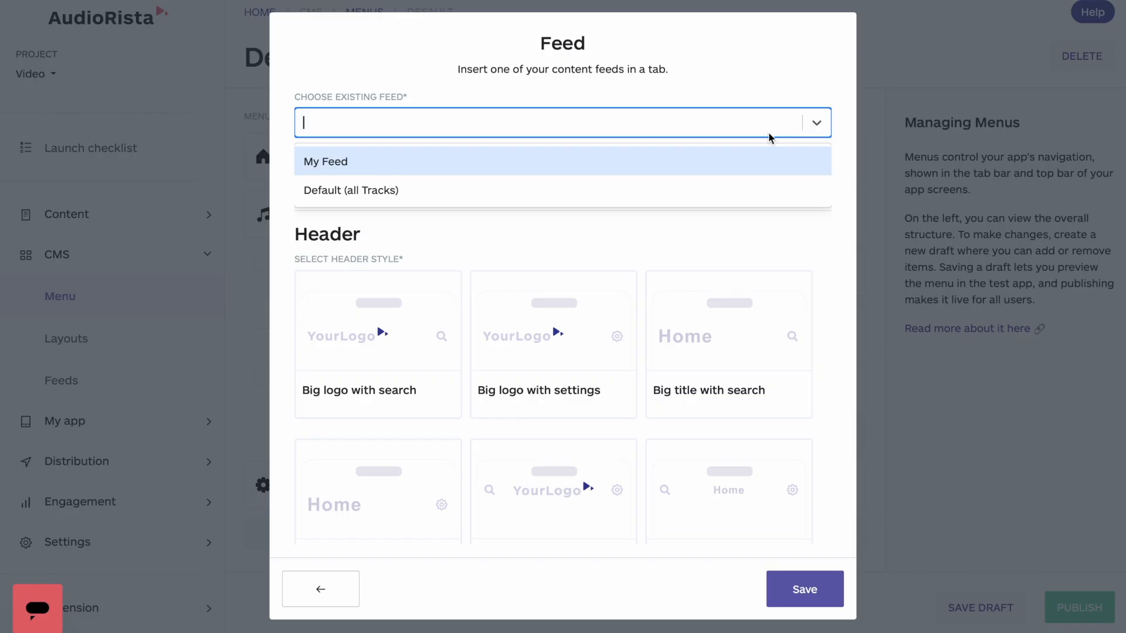
click(693, 160)
click(657, 187)
scroll(616, 269, down, 3)
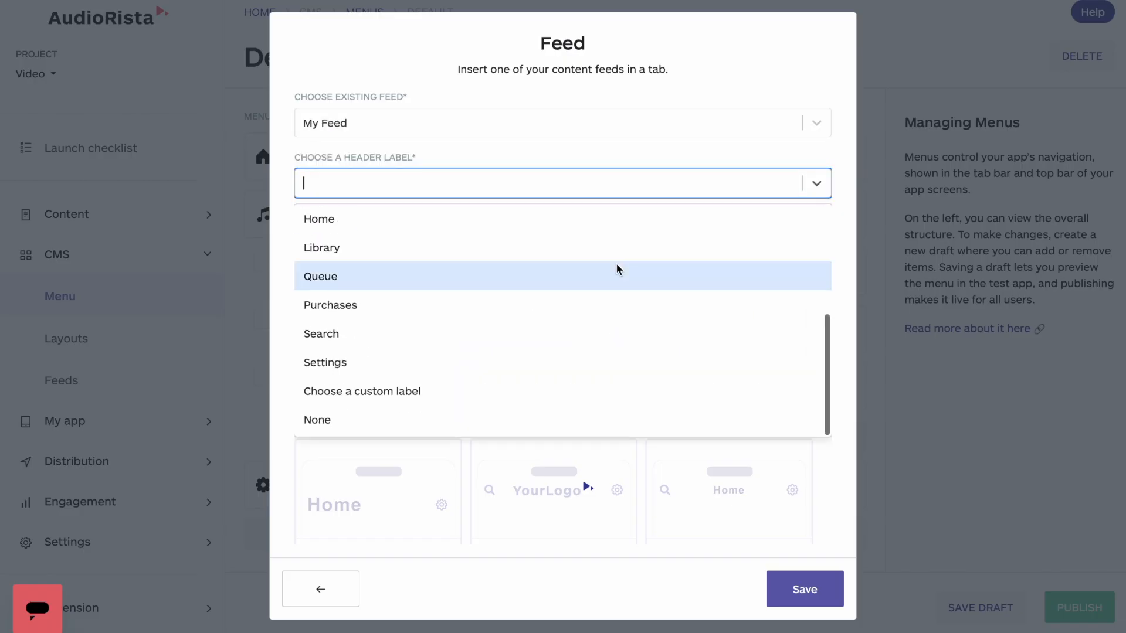
click(563, 391)
text(My Feed)
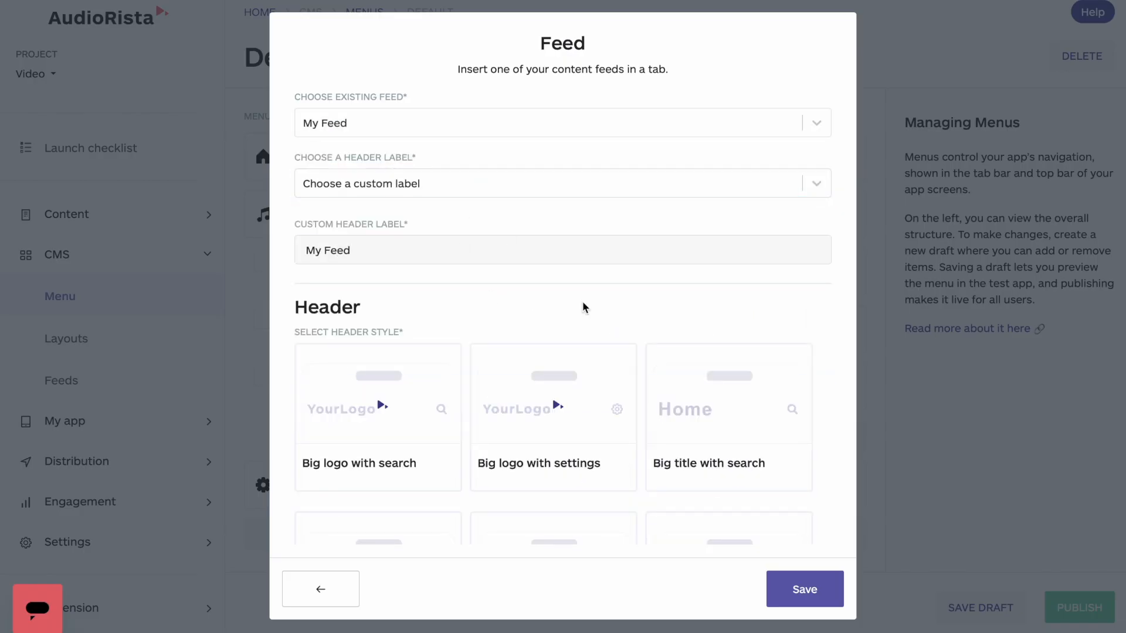
Apply the Custom header style to the feed section, with Logo in the middle and Search on the right.
scroll(583, 304, down, 8)
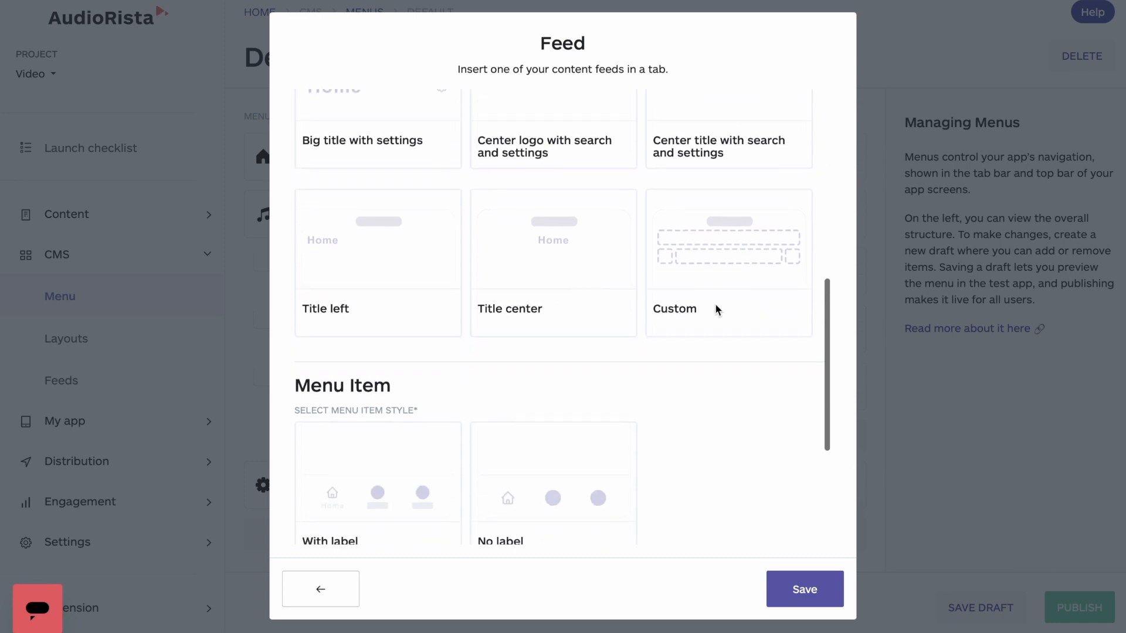
click(715, 304)
scroll(674, 334, down, 2)
click(633, 383)
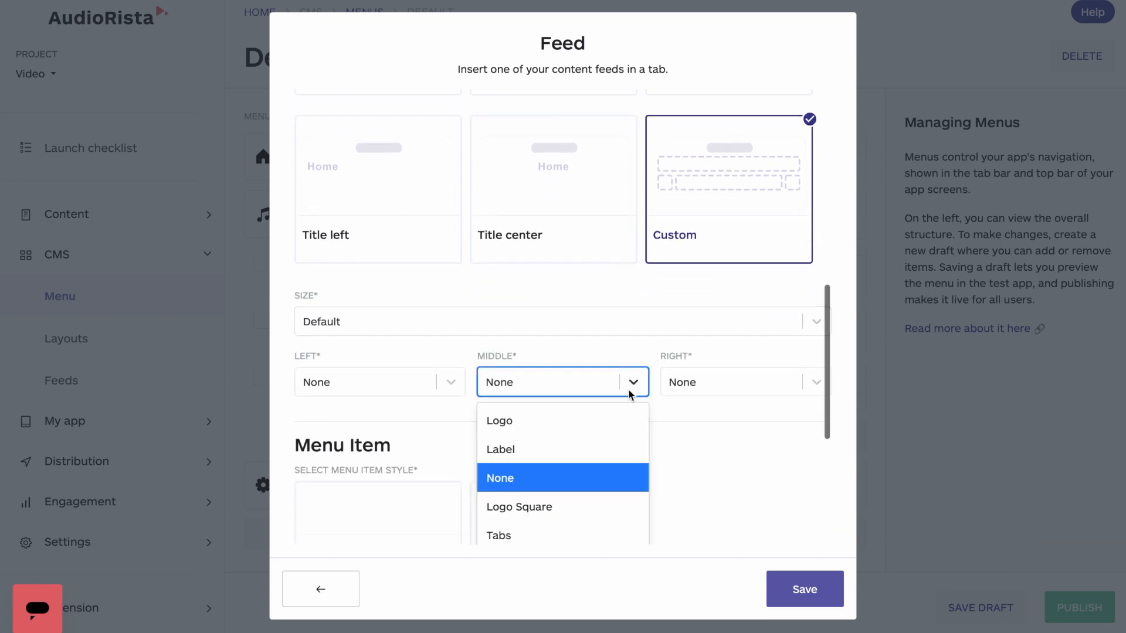
click(604, 423)
click(732, 390)
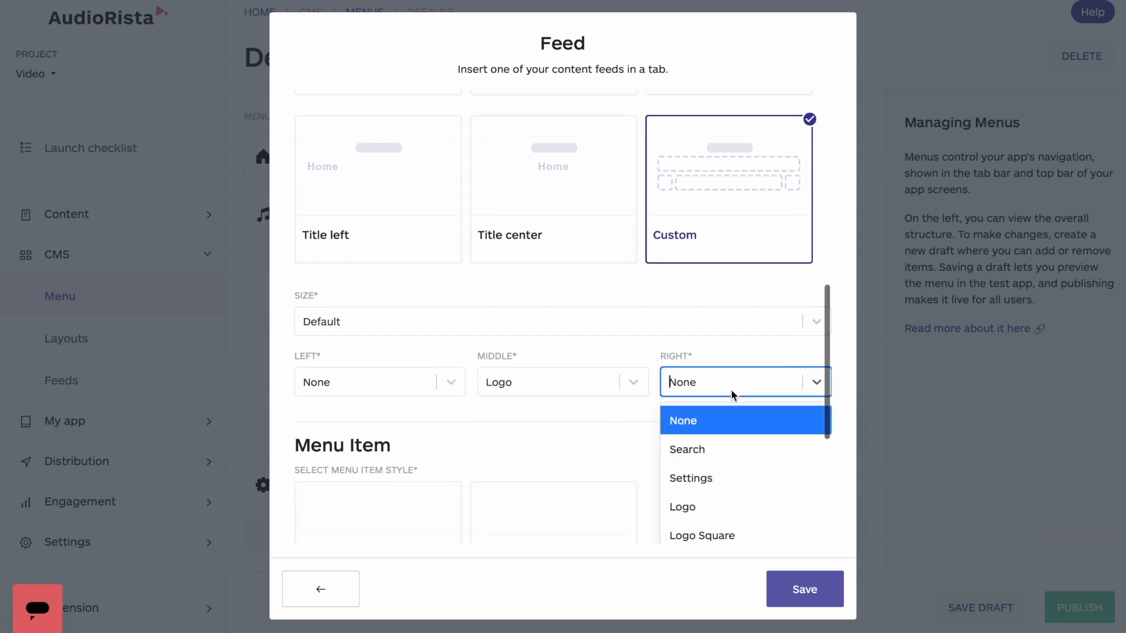
click(722, 452)
Set the feed's menu item style to With label and enter "My Feed" as its custom menu item label.
scroll(721, 449, down, 4)
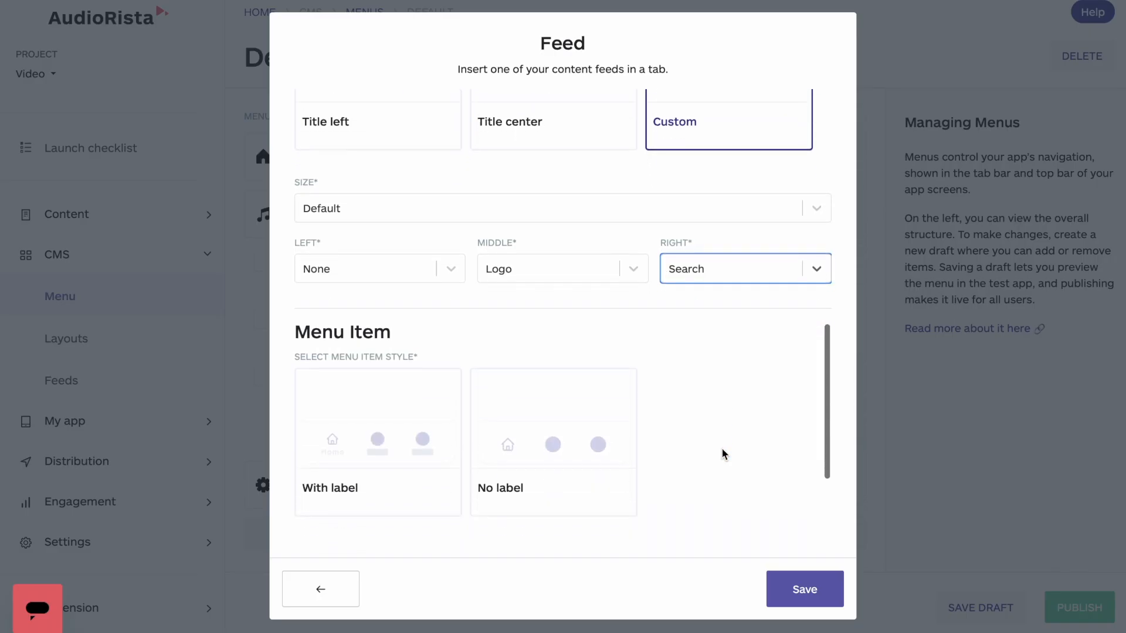
scroll(722, 448, down, 2)
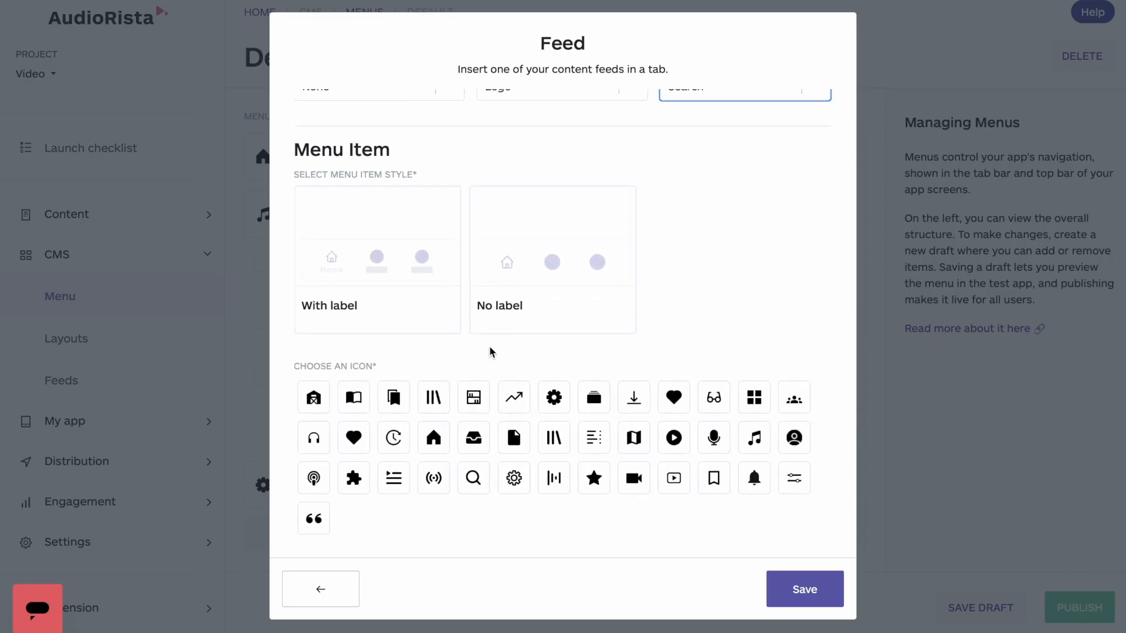
click(409, 300)
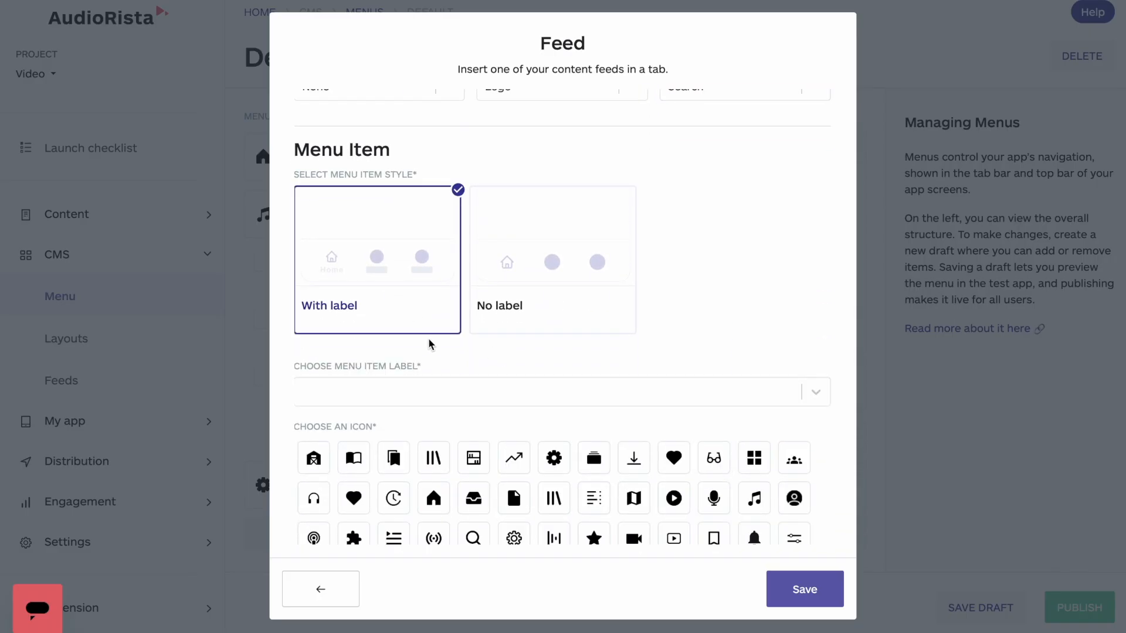
click(442, 396)
scroll(538, 369, down, 2)
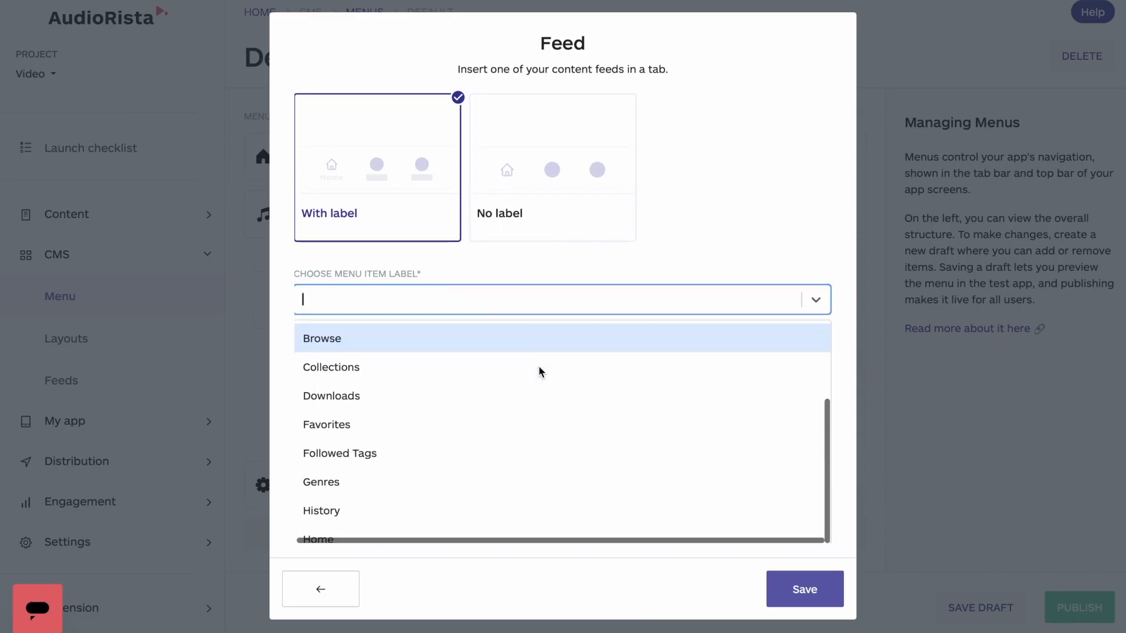
scroll(487, 452, down, 1)
scroll(485, 448, down, 3)
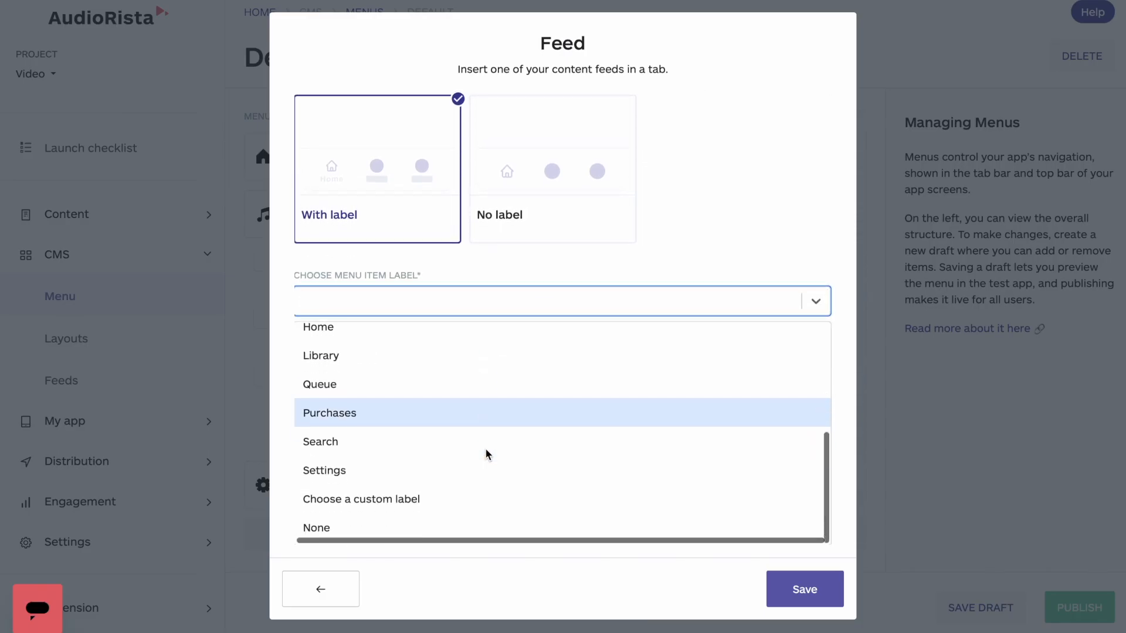
click(452, 499)
click(431, 368)
text(Feed)
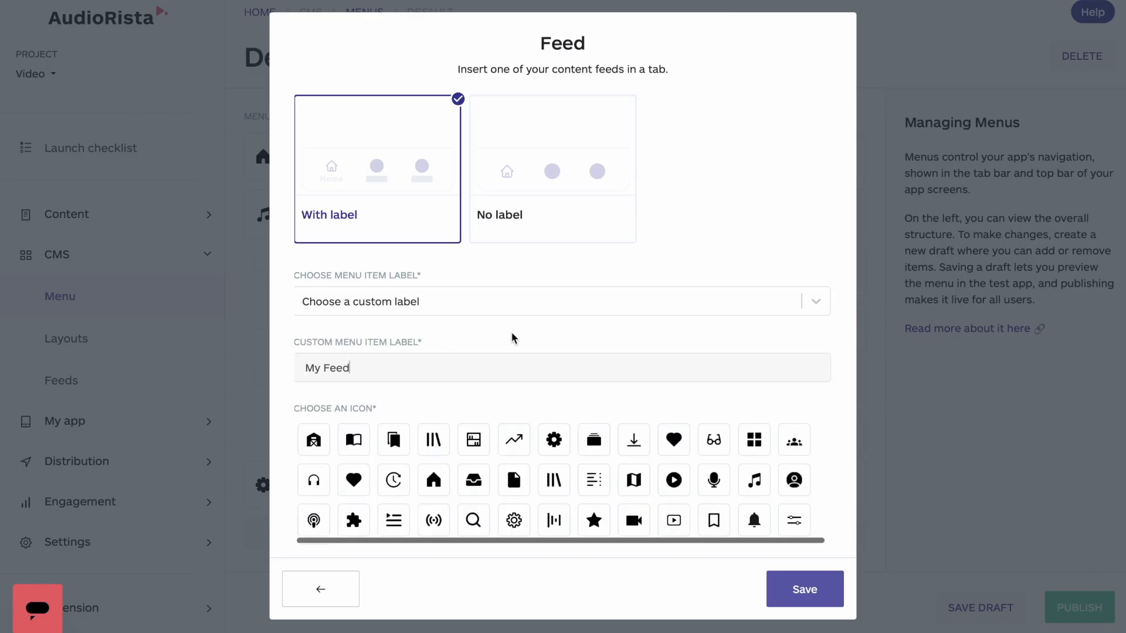
Give the My Feed section the four-square grid icon, save it, and open its tab in the app preview.
click(759, 452)
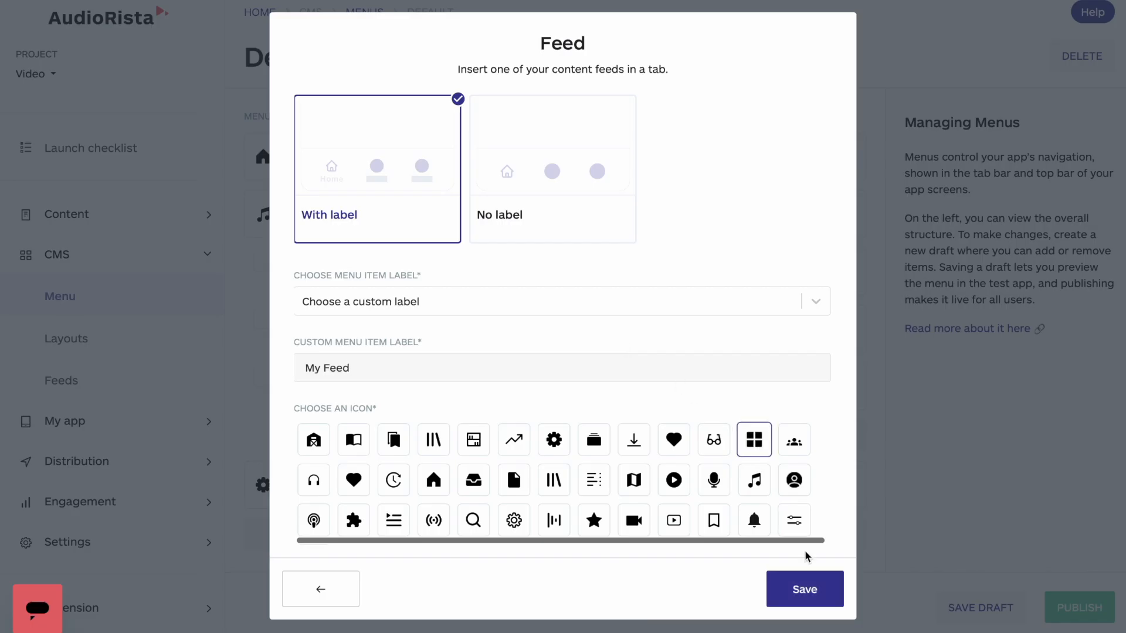
click(813, 594)
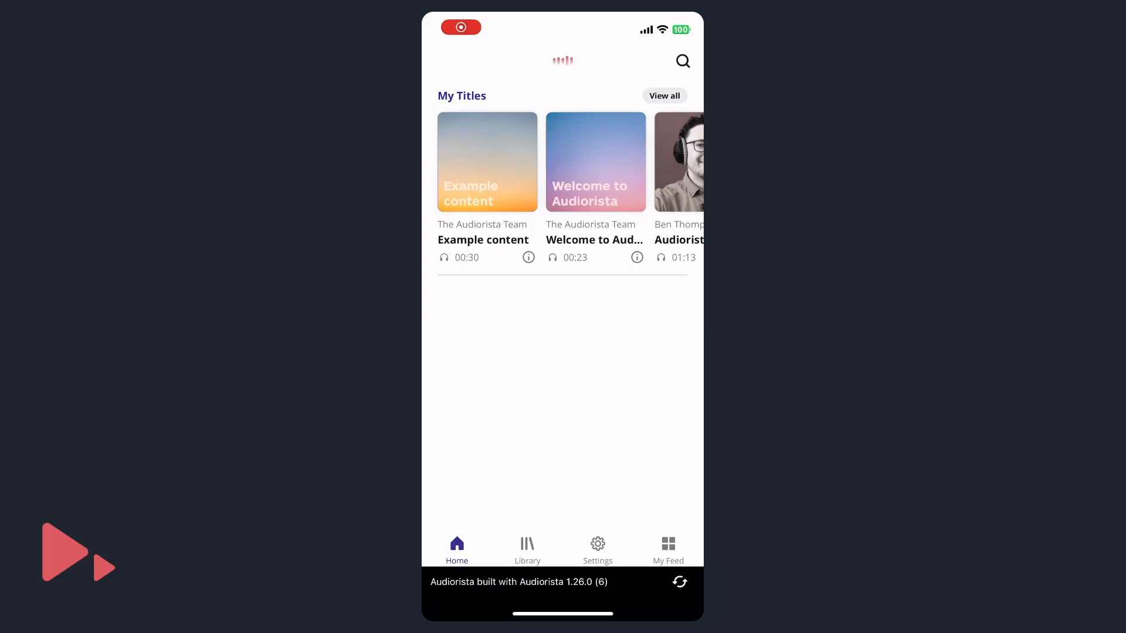
click(668, 550)
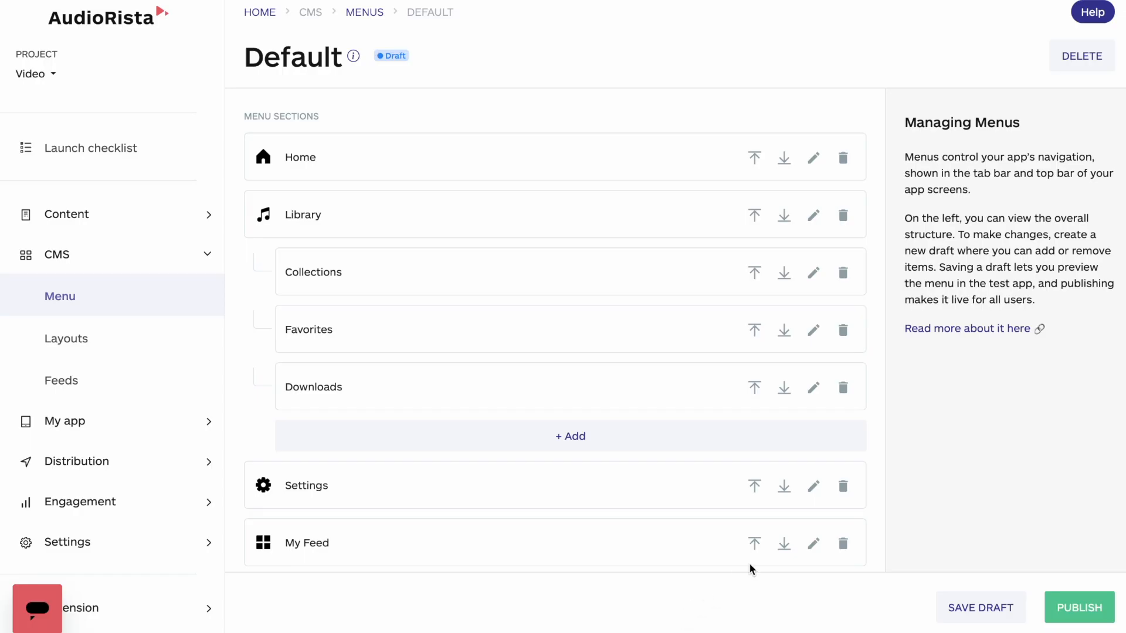
Move the My Feed section up to directly below Home, and delete it from the menu draft.
click(755, 544)
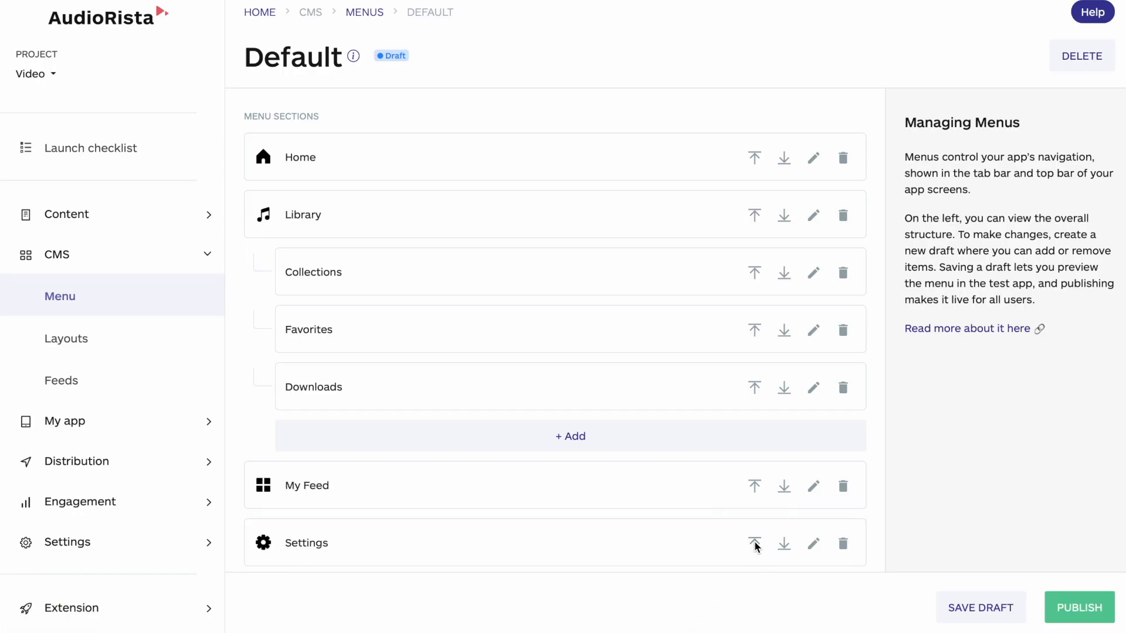
click(755, 485)
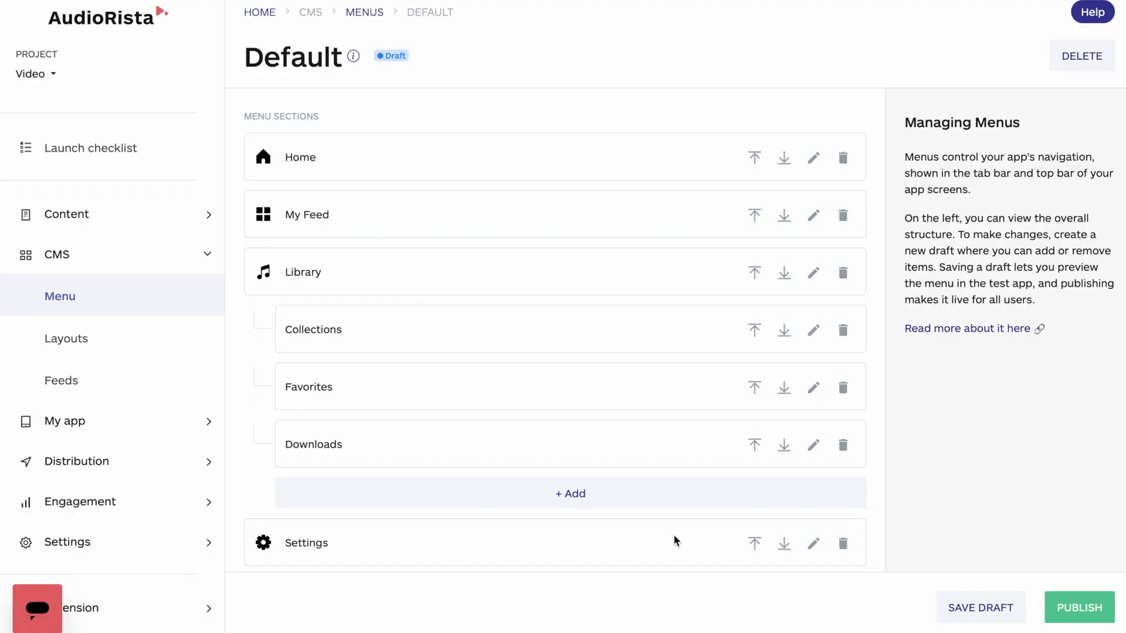
click(842, 216)
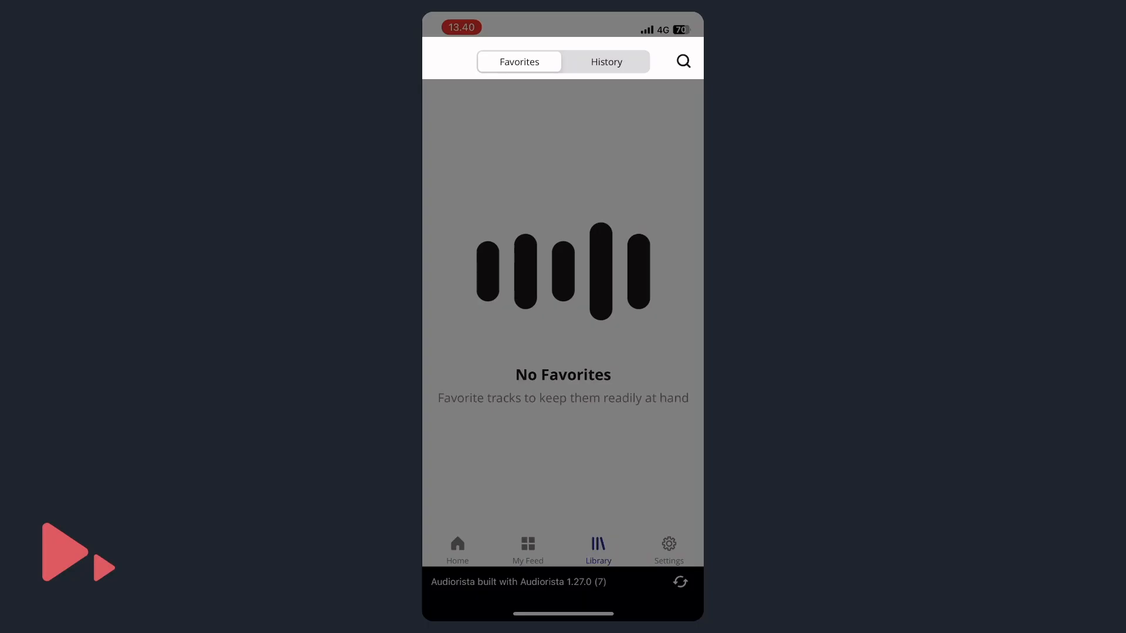
Check the Library's History and Favorites sub-tabs in the app preview.
click(606, 61)
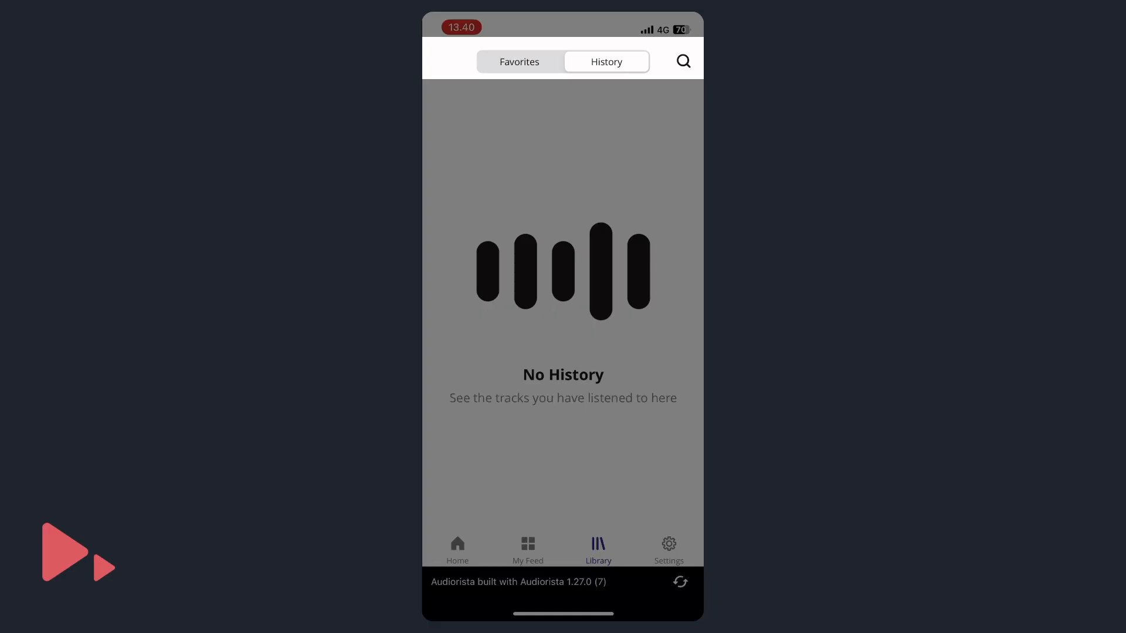
click(519, 62)
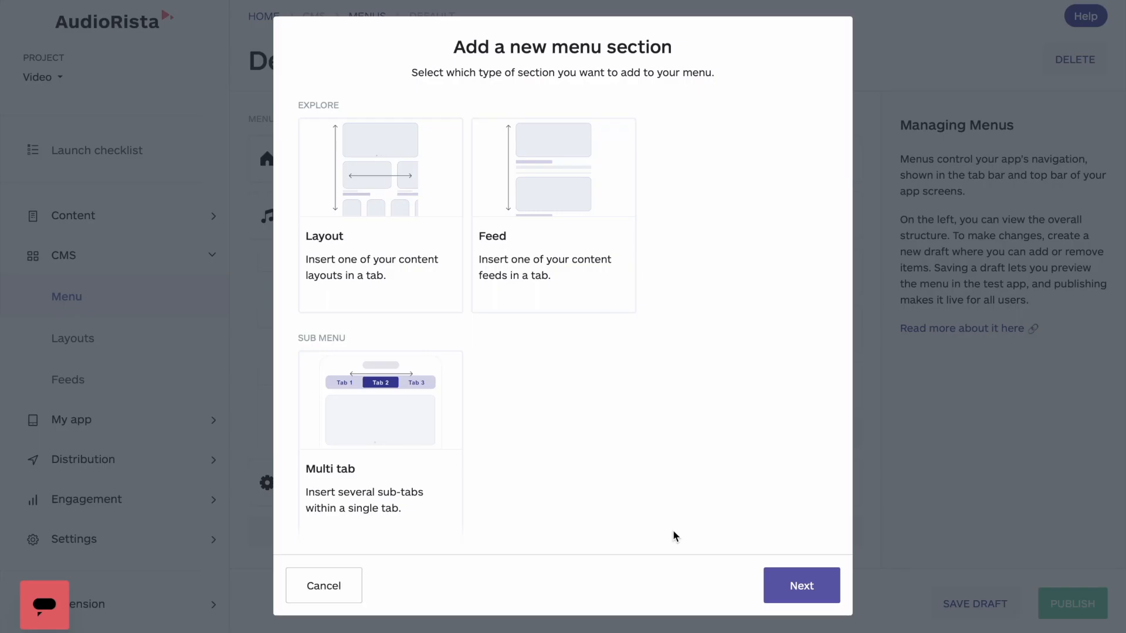
Select Multi tab as the type for a new menu section.
scroll(589, 494, down, 2)
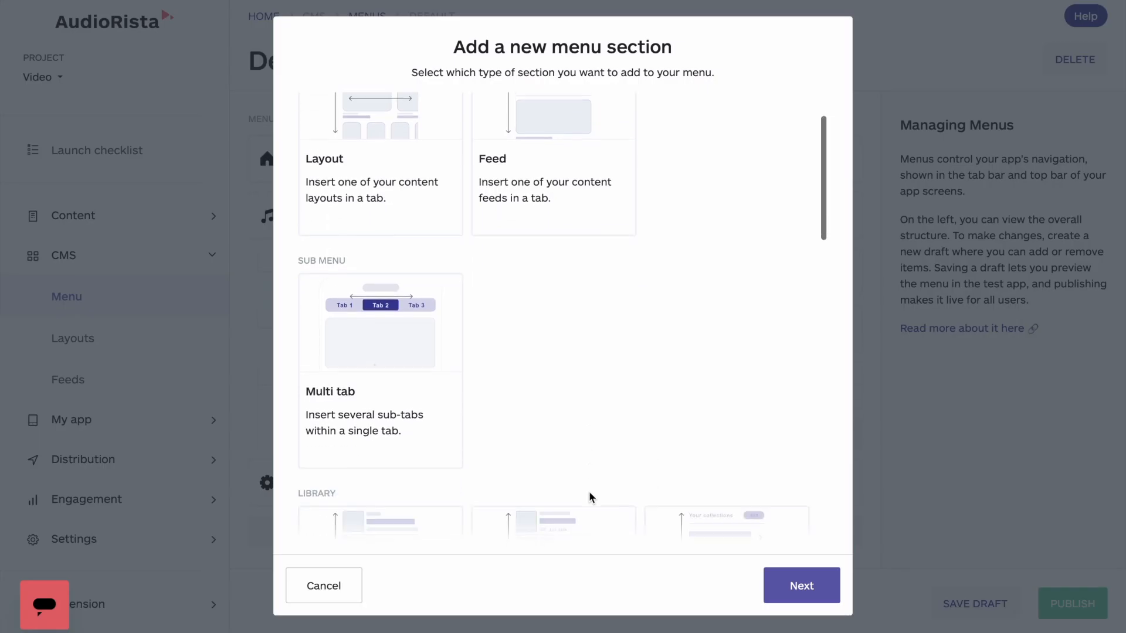
click(434, 426)
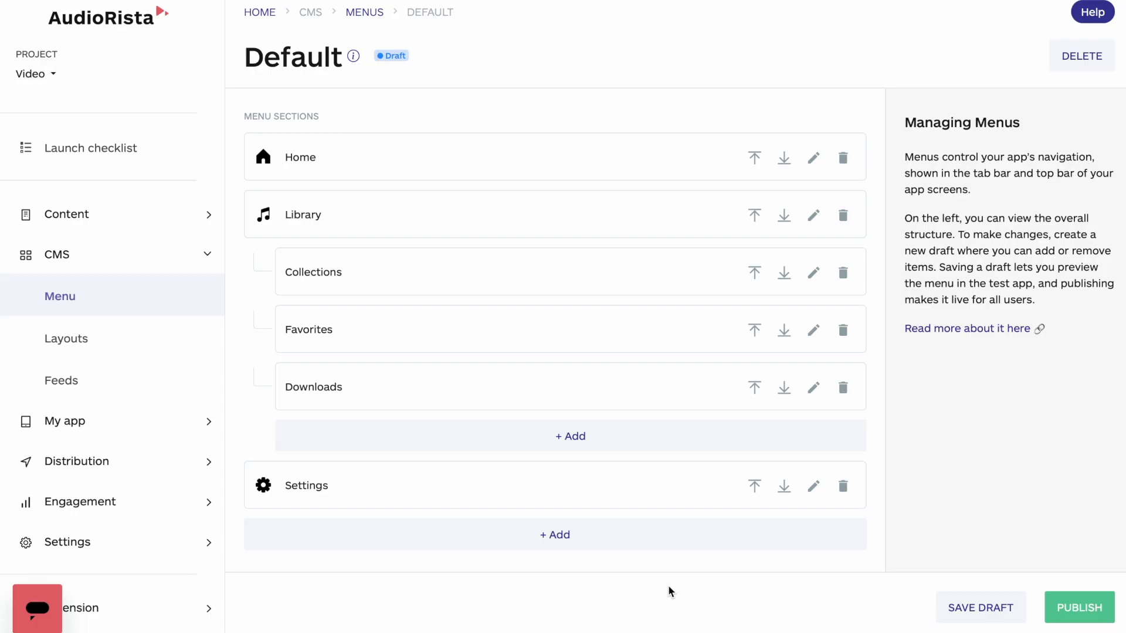
Set the Collections sub-tab's menu item style to With label, choose Collections as its label, and save it.
click(814, 275)
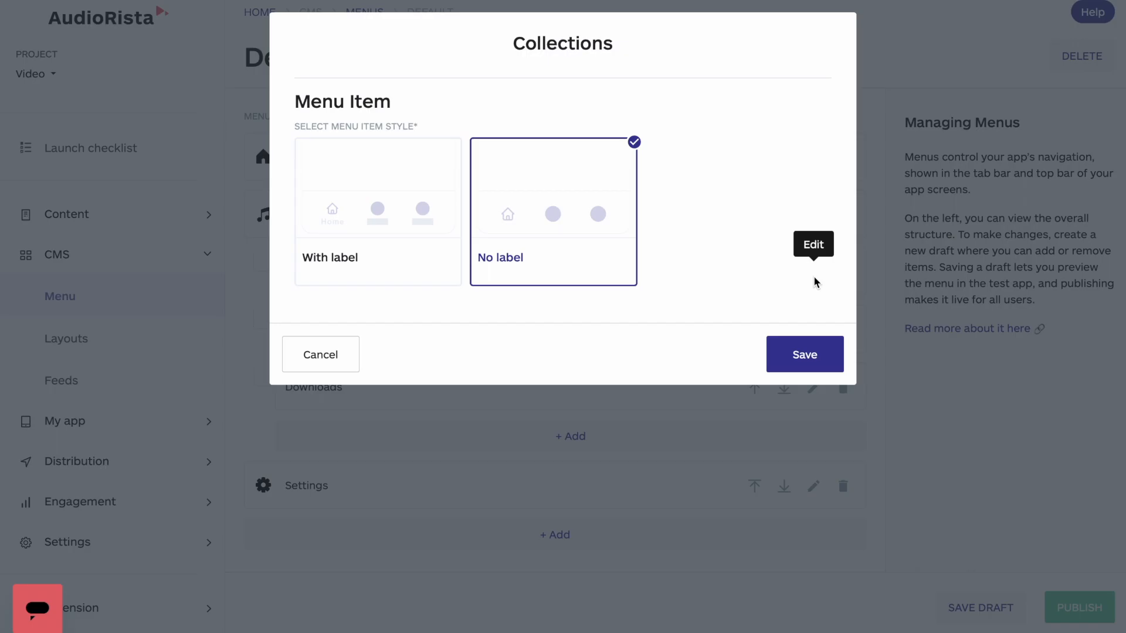
click(378, 260)
click(491, 336)
scroll(491, 337, down, 2)
scroll(491, 336, up, 2)
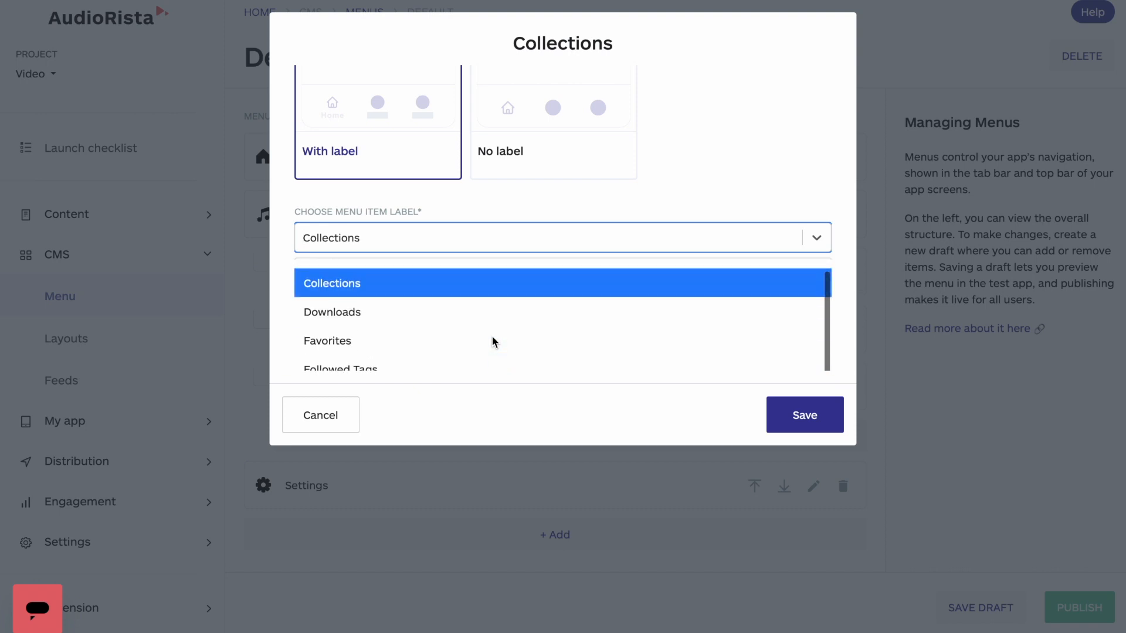
click(464, 282)
click(811, 412)
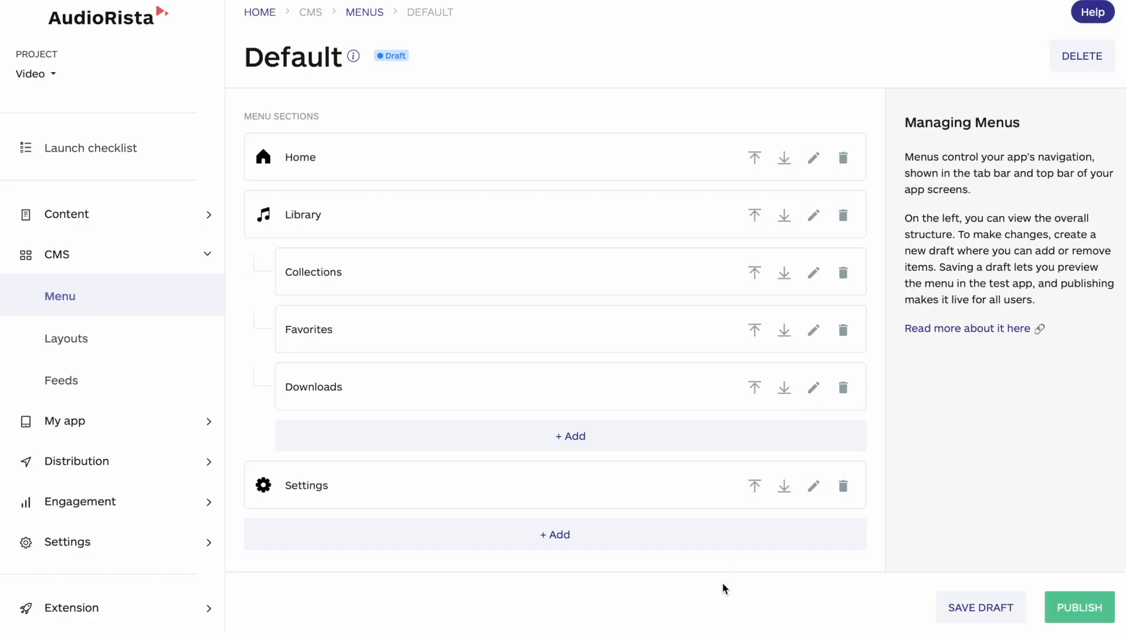